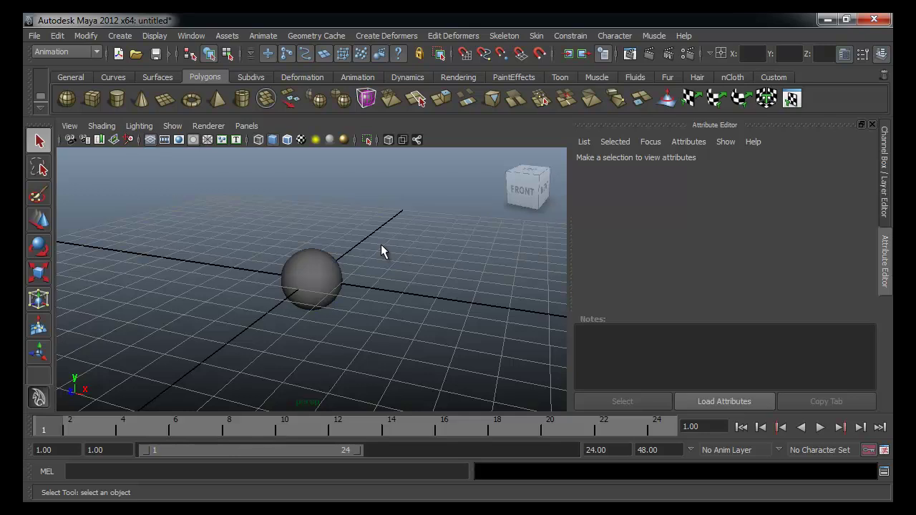
Step: Select the sphere at the origin and scale it down uniformly
{"action": "left_click", "coordinate": [340, 276]}
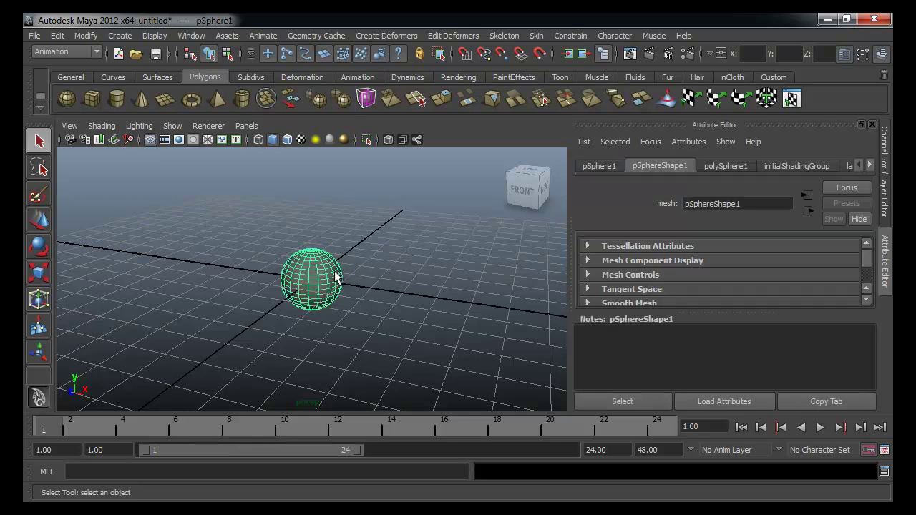
{"action": "key", "text": "r"}
{"action": "left_click_drag", "start_coordinate": [319, 287], "coordinate": [355, 307]}
Step: Duplicate the sphere, move the copy to about 1.719 on X and scale it down to about 0.214
{"action": "key", "text": "ctrl+d"}
{"action": "key", "text": "w"}
{"action": "key", "text": "r"}
{"action": "mouse_move", "coordinate": [311, 278]}
{"action": "left_mouse_down", "text": "alt"}
{"action": "mouse_move", "coordinate": [301, 311]}
{"action": "mouse_move", "coordinate": [450, 318]}
{"action": "mouse_move", "coordinate": [358, 240]}
{"action": "mouse_move", "coordinate": [314, 282]}
{"action": "left_mouse_up", "text": "alt"}
Step: Move the small sphere's pivot to the centre of the large sphere
{"action": "key", "text": "Insert"}
{"action": "key", "text": "Insert"}
{"action": "left_click", "coordinate": [353, 317]}
{"action": "left_click", "coordinate": [365, 288]}
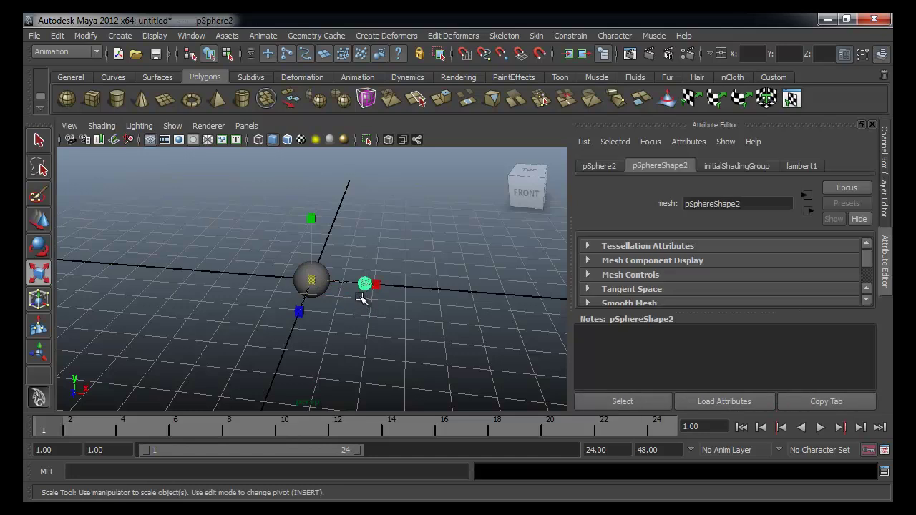
Step: Key the small sphere at frame 1, and key it at frame 10 rotated about 137 degrees on Z
{"action": "key", "text": "ctrl+a"}
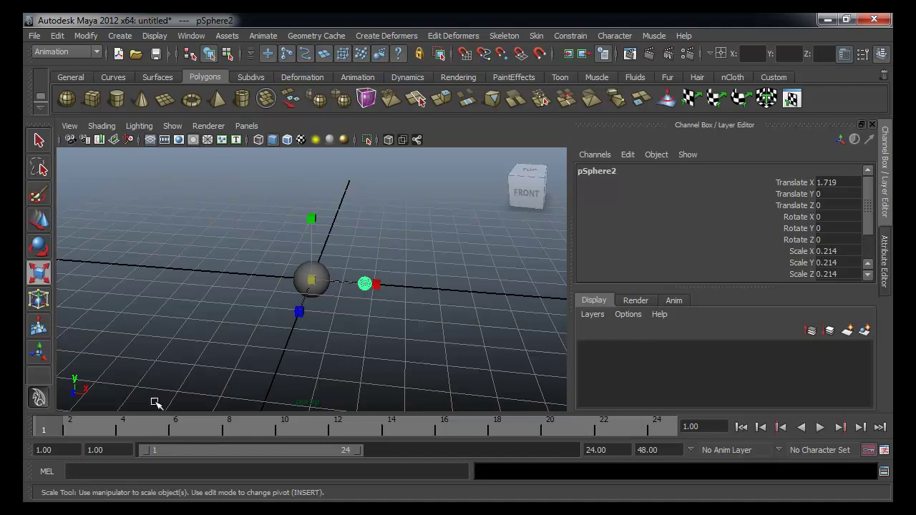
{"action": "key", "text": "s"}
{"action": "key", "text": "alt+v"}
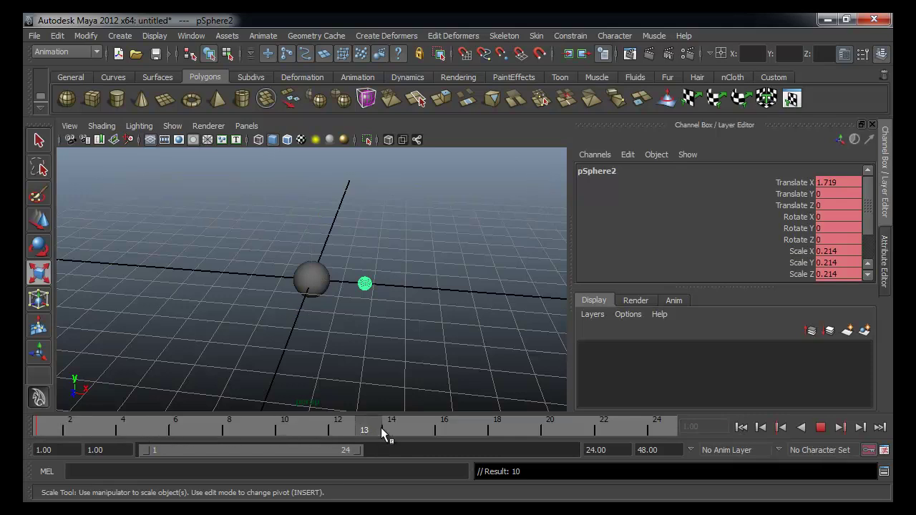
{"action": "left_click", "coordinate": [296, 426]}
{"action": "key", "text": "e"}
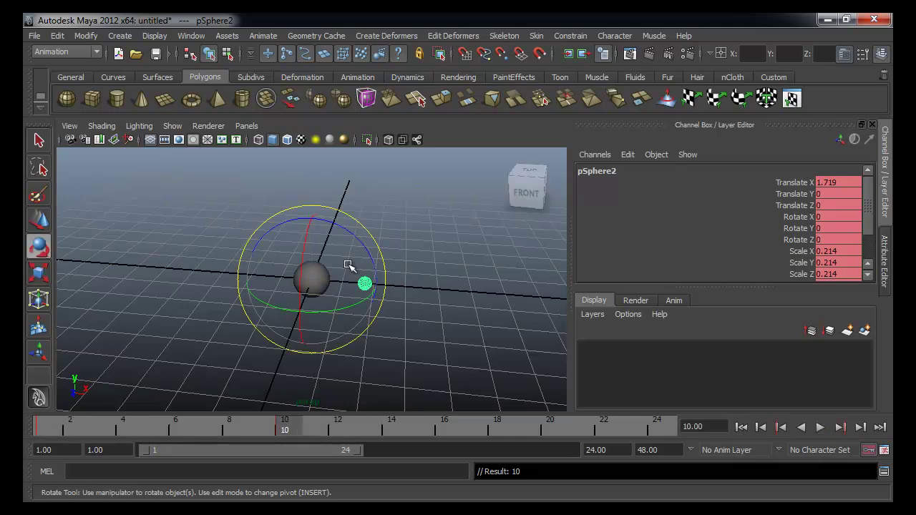
{"action": "left_click_drag", "start_coordinate": [312, 221], "coordinate": [144, 236]}
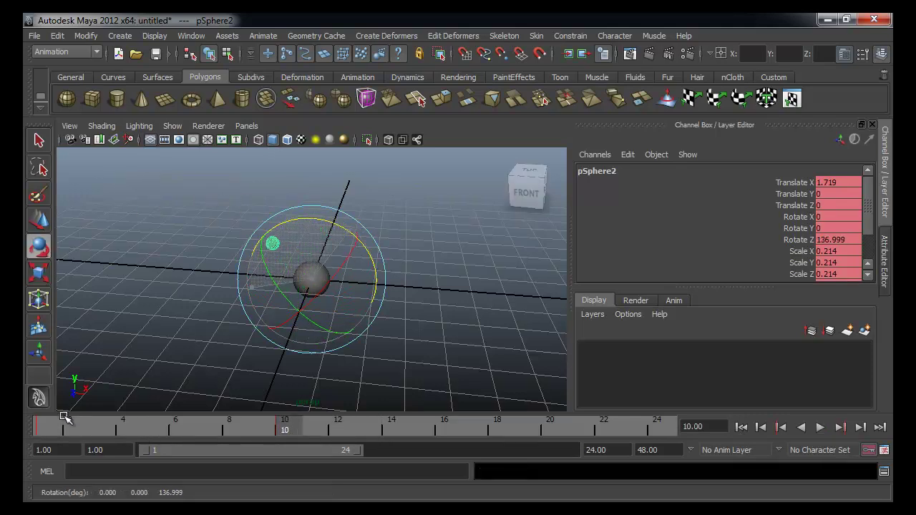
{"action": "key", "text": "s"}
Step: Preview the small sphere's orbit and extend the playback range to frame 500
{"action": "left_click", "coordinate": [760, 426]}
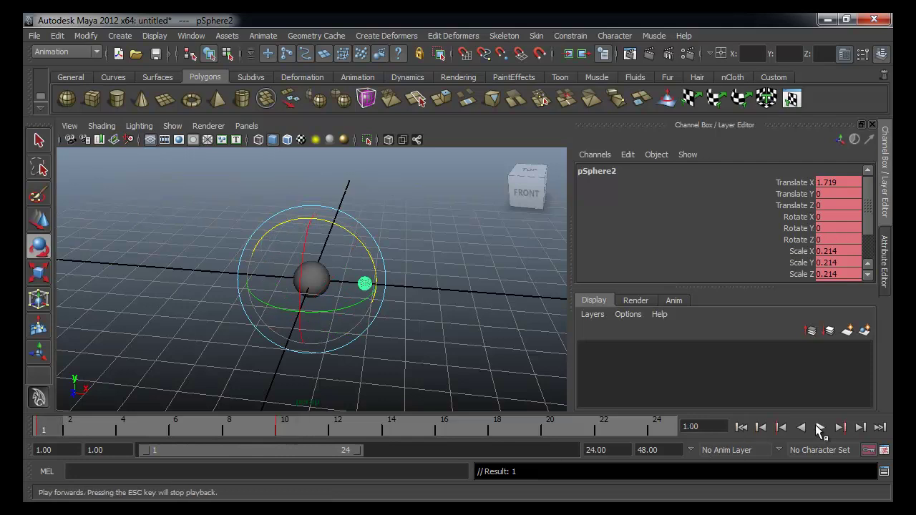
{"action": "left_click", "coordinate": [801, 427]}
{"action": "left_click", "coordinate": [802, 427]}
{"action": "double_click", "coordinate": [595, 450]}
{"action": "type", "text": "500"}
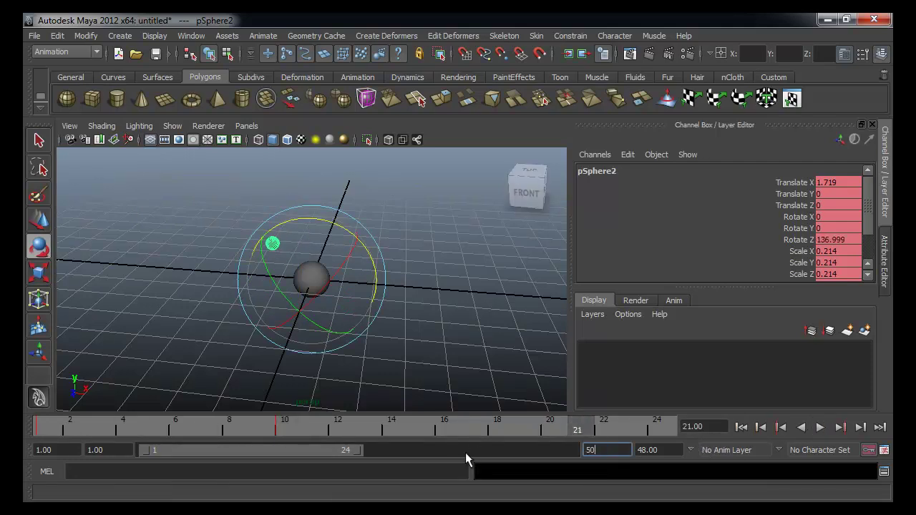
{"action": "key", "text": "Return"}
{"action": "left_click", "coordinate": [432, 327]}
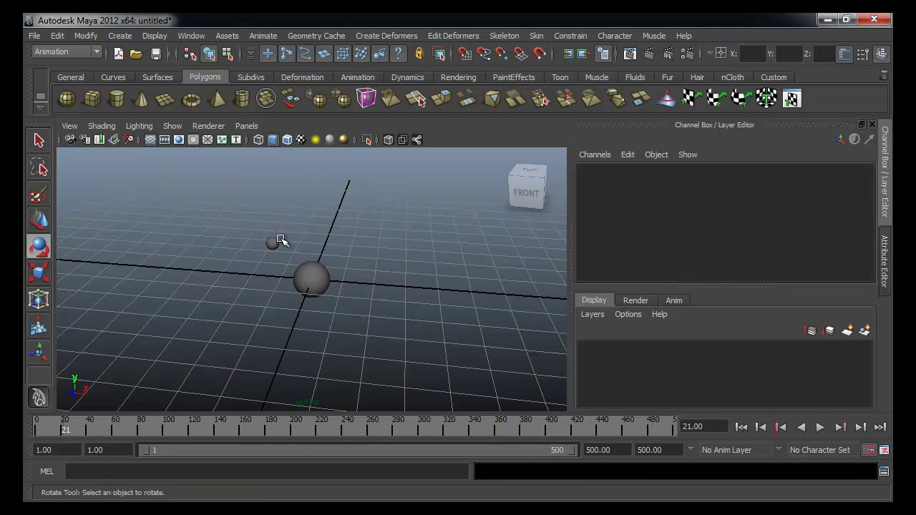
Step: Open the small sphere's animation curves in the Graph Editor and give all their keys linear tangents
{"action": "left_click", "coordinate": [273, 243]}
{"action": "left_click", "coordinate": [203, 35]}
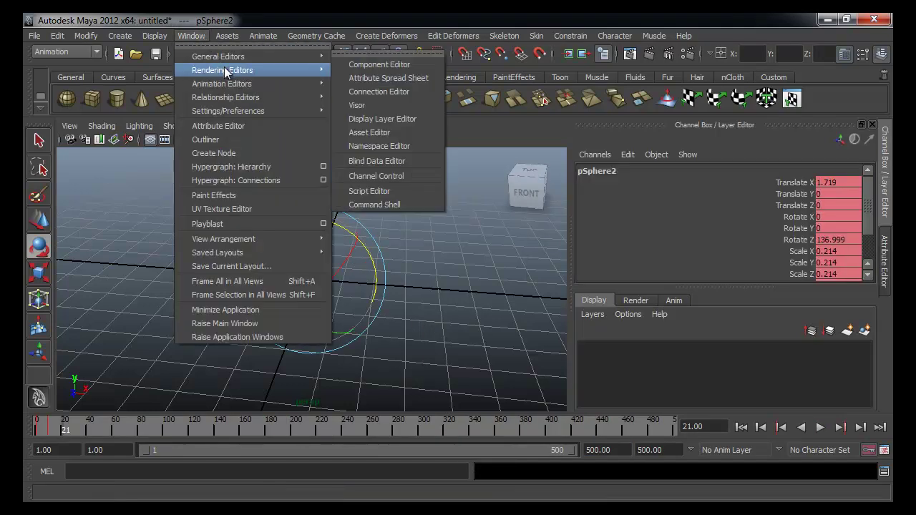
{"action": "mouse_move", "coordinate": [228, 83]}
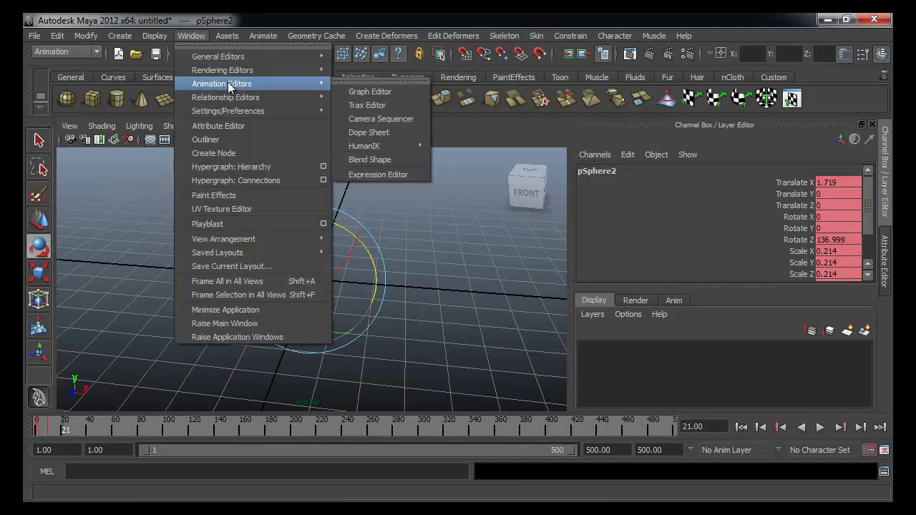
{"action": "left_click", "coordinate": [395, 91]}
{"action": "left_click_drag", "start_coordinate": [352, 130], "coordinate": [570, 154]}
{"action": "right_click_drag", "start_coordinate": [656, 344], "coordinate": [539, 313], "text": "alt"}
{"action": "right_click_drag", "start_coordinate": [723, 333], "coordinate": [777, 347], "text": "alt"}
{"action": "left_click_drag", "start_coordinate": [790, 223], "coordinate": [696, 464]}
{"action": "left_click", "coordinate": [795, 183]}
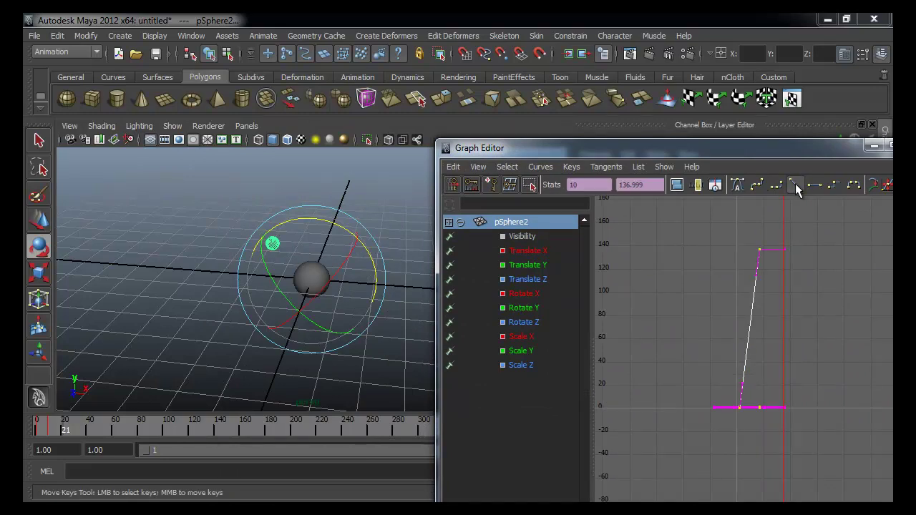
Step: Display the curves' infinity and set Post Infinity to Linear on the small sphere's animation curves
{"action": "left_click", "coordinate": [477, 166]}
{"action": "left_click", "coordinate": [511, 329]}
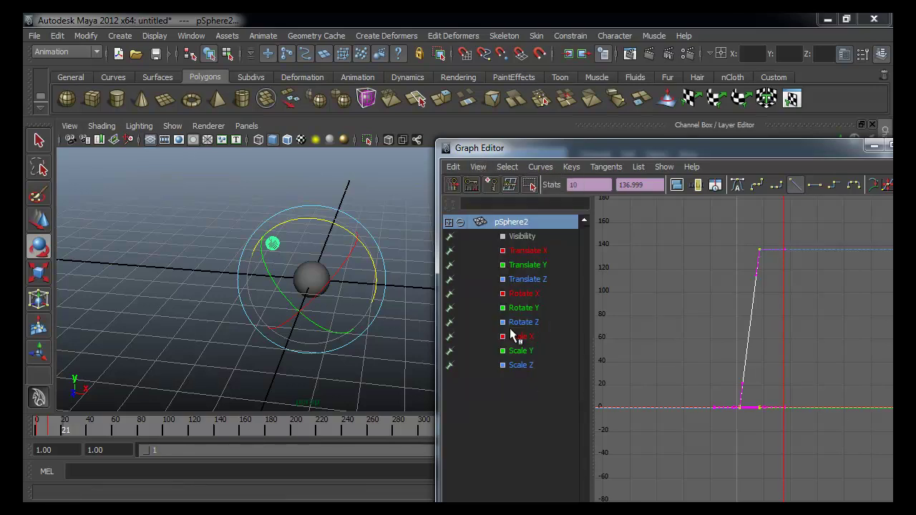
{"action": "left_click", "coordinate": [540, 166]}
{"action": "mouse_move", "coordinate": [559, 201]}
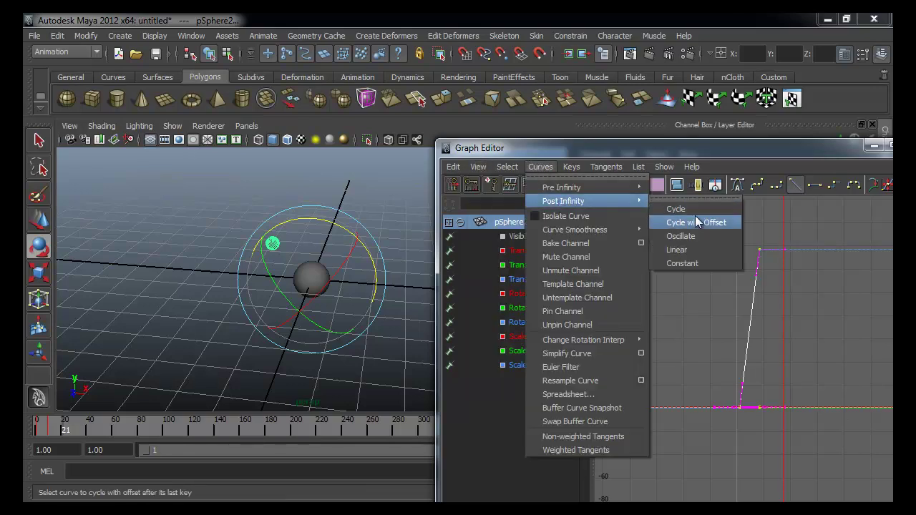
{"action": "left_click", "coordinate": [693, 250]}
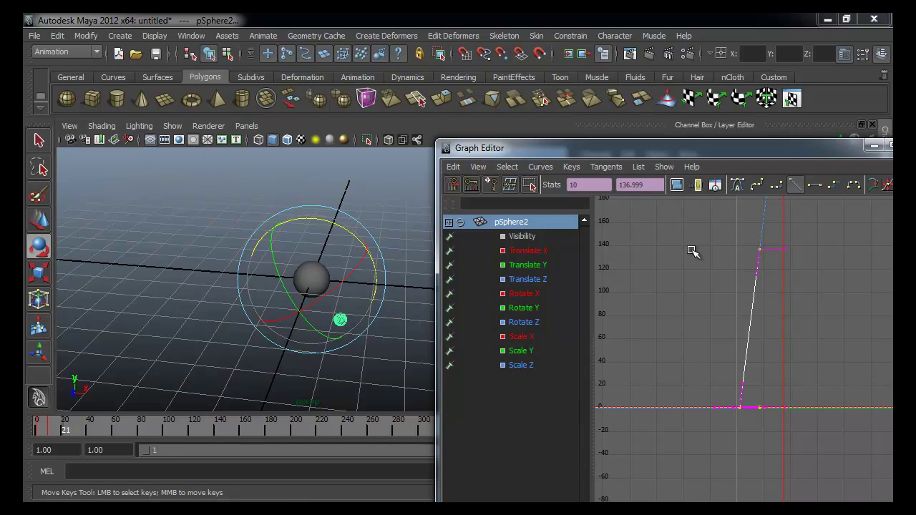
{"action": "left_click", "coordinate": [871, 145]}
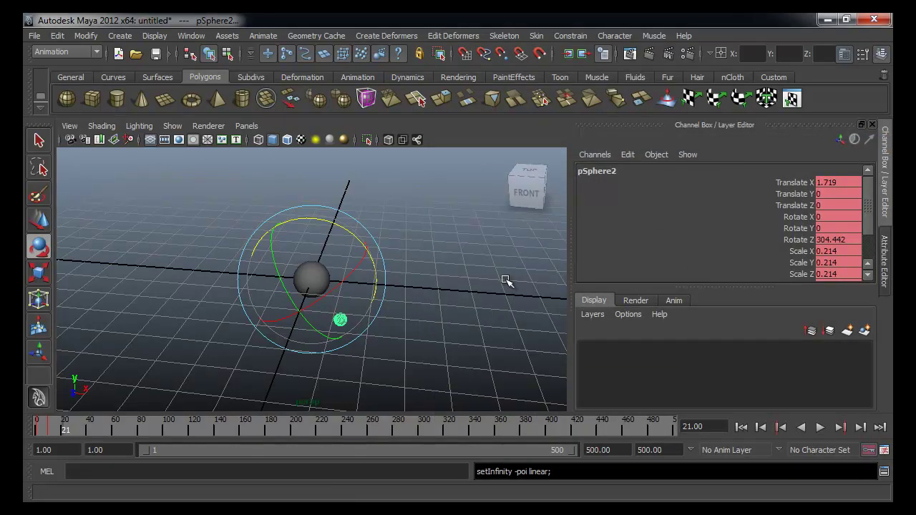
Step: Play the animation from the first frame to check that the orbit continues, and rewind to the start
{"action": "left_click", "coordinate": [508, 276]}
{"action": "left_click", "coordinate": [741, 428]}
{"action": "left_click", "coordinate": [820, 427]}
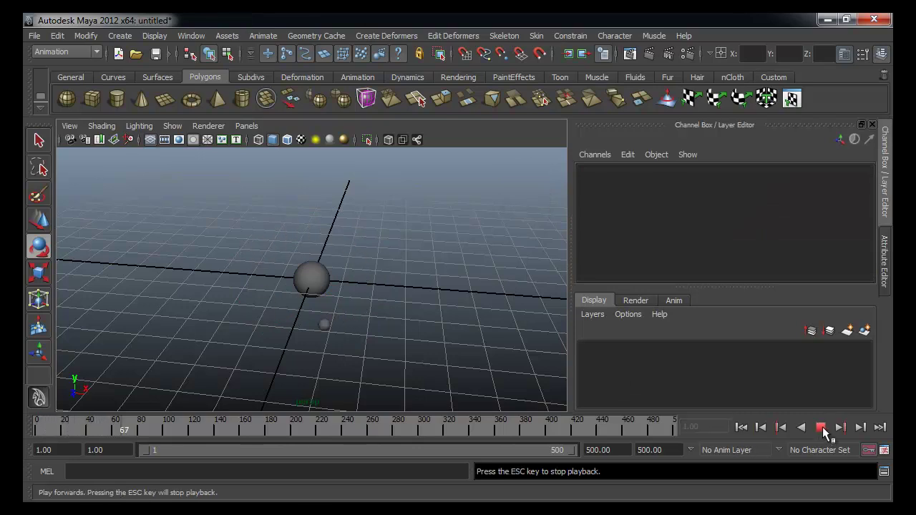
{"action": "left_click", "coordinate": [819, 427]}
{"action": "left_click", "coordinate": [741, 427]}
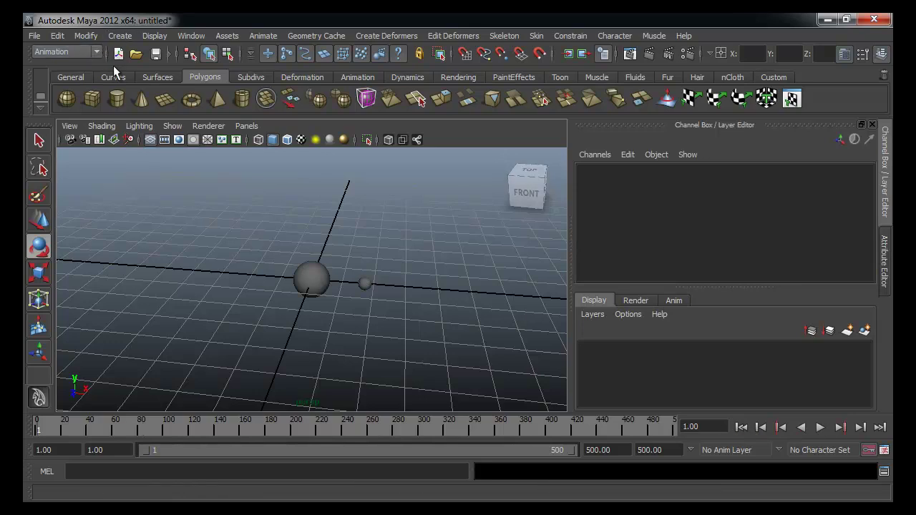
Step: Create a NURBS circle around the large sphere and scale it uniformly to about 1.133
{"action": "left_click", "coordinate": [113, 76]}
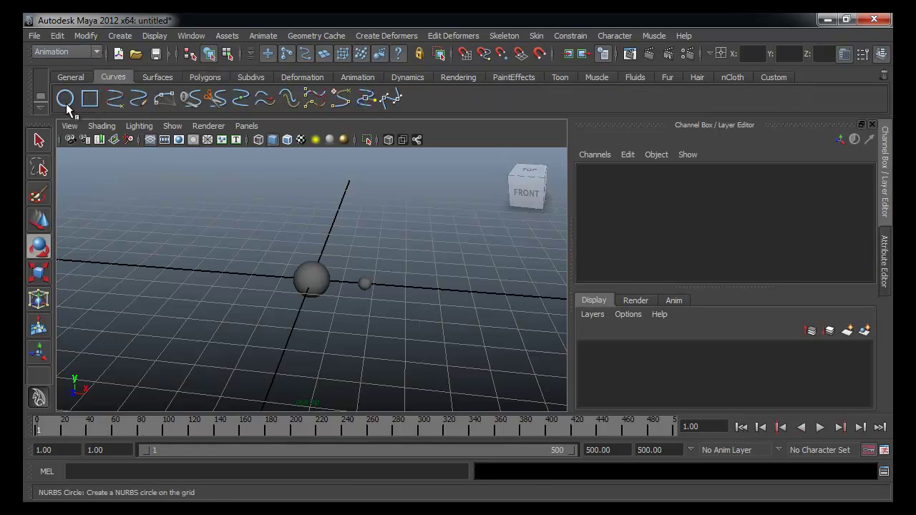
{"action": "left_click", "coordinate": [65, 98]}
{"action": "key", "text": "r"}
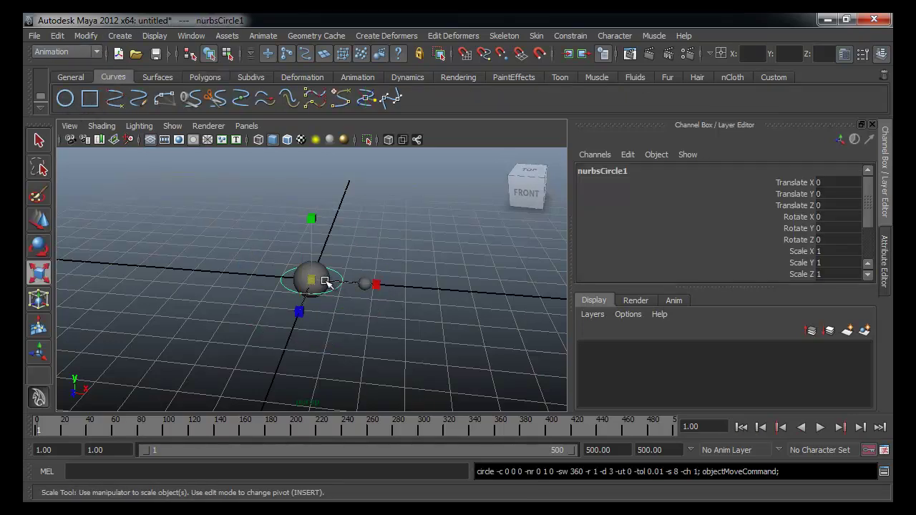
{"action": "left_click", "coordinate": [312, 281]}
{"action": "key", "text": "ctrl+z"}
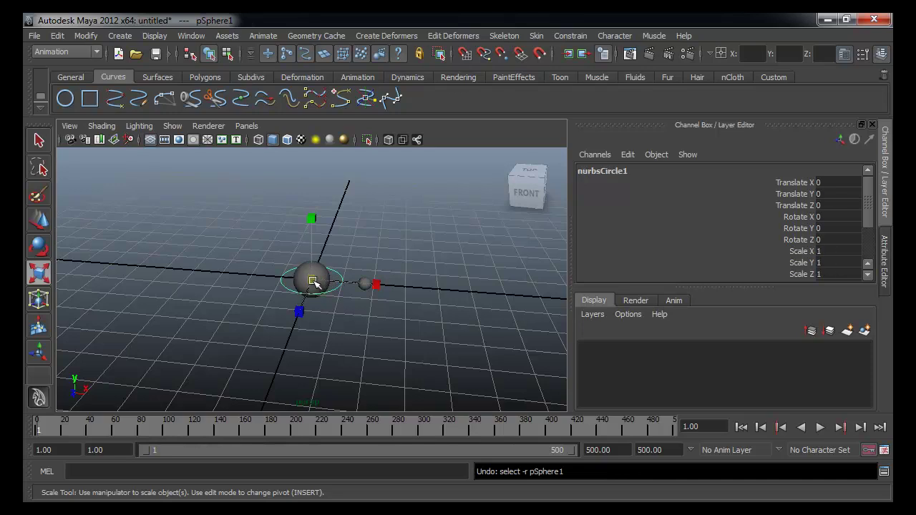
{"action": "left_click_drag", "start_coordinate": [312, 279], "coordinate": [319, 280]}
{"action": "left_click", "coordinate": [370, 258]}
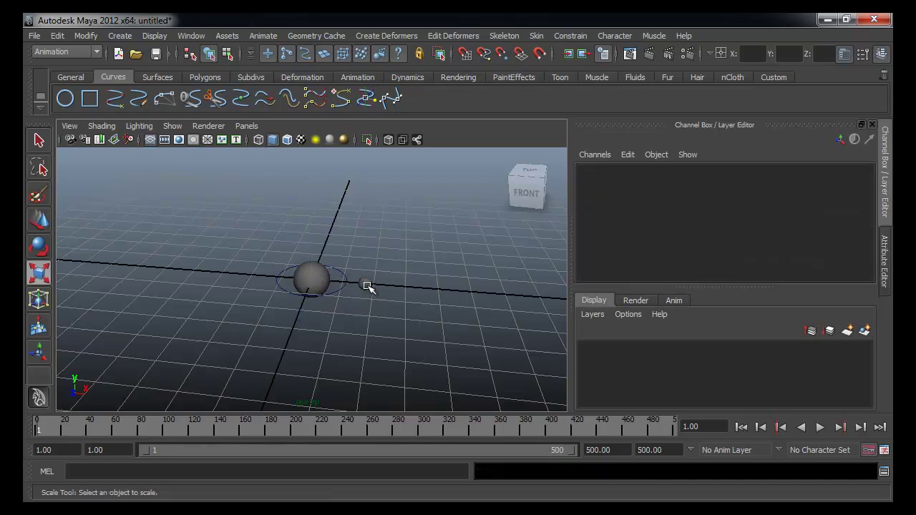
Step: Freeze the transformations of the NURBS circle
{"action": "left_click", "coordinate": [343, 291]}
{"action": "left_click", "coordinate": [59, 39]}
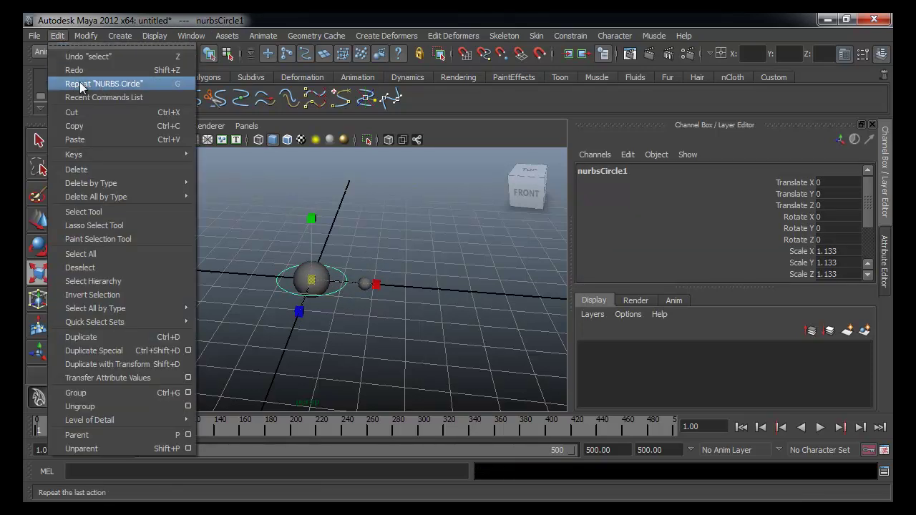
{"action": "mouse_move", "coordinate": [91, 39]}
{"action": "left_click", "coordinate": [101, 85]}
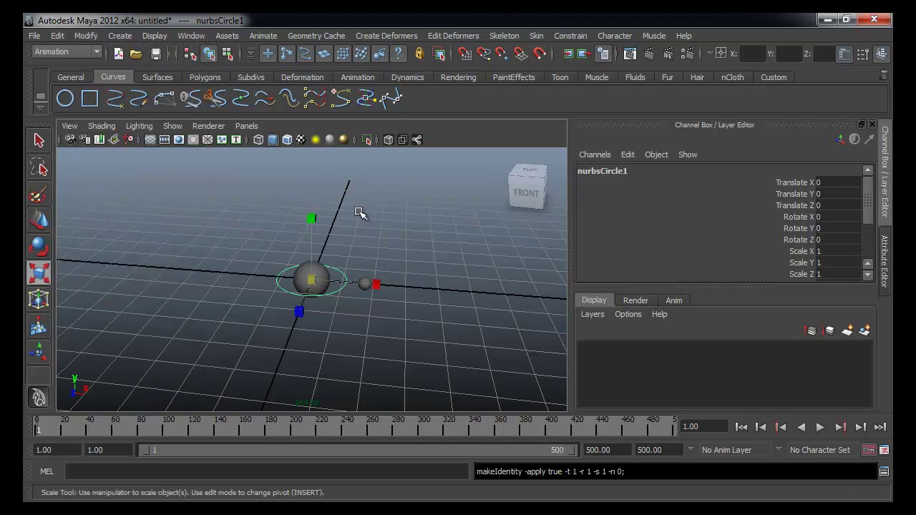
{"action": "left_click", "coordinate": [360, 212]}
{"action": "left_click", "coordinate": [338, 292]}
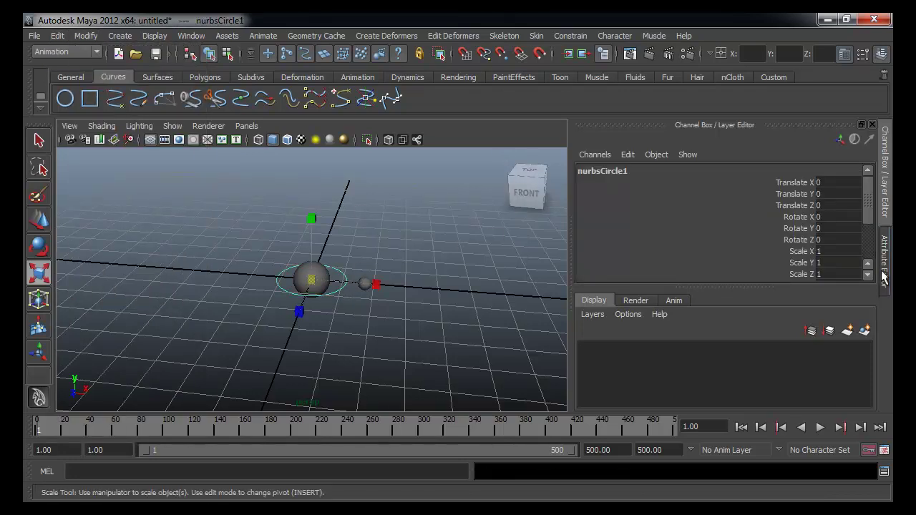
{"action": "left_click", "coordinate": [392, 317]}
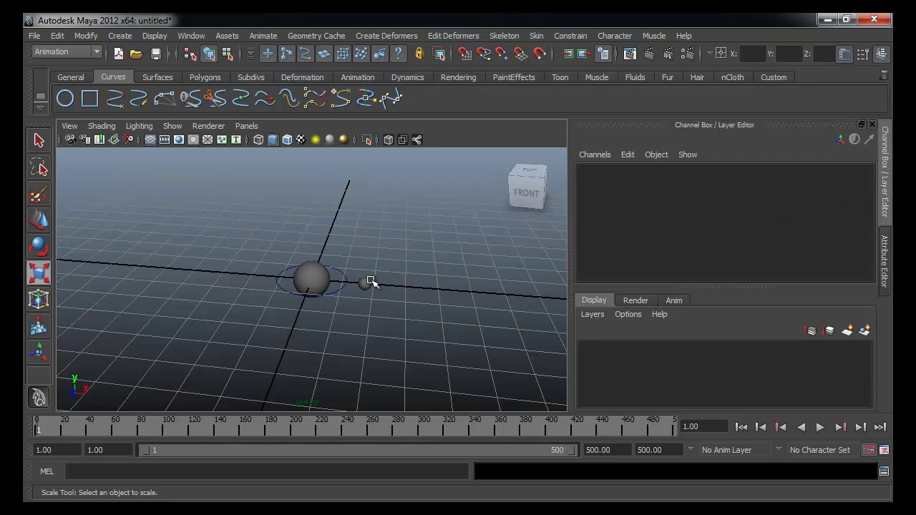
Step: Parent the small sphere to the NURBS circle and check the link by selecting each of them
{"action": "left_click", "coordinate": [369, 281]}
{"action": "right_click_drag", "start_coordinate": [352, 307], "coordinate": [531, 330], "text": "alt"}
{"action": "left_click", "coordinate": [370, 309], "text": "shift"}
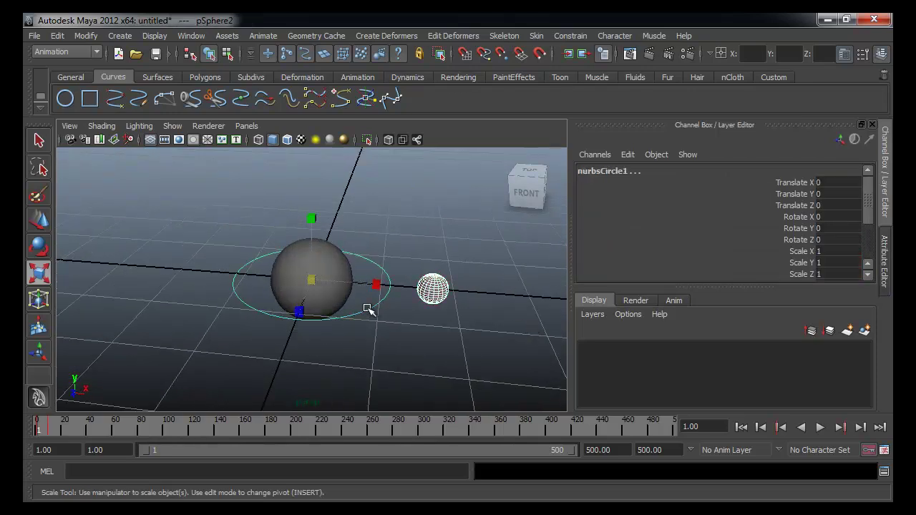
{"action": "key", "text": "p"}
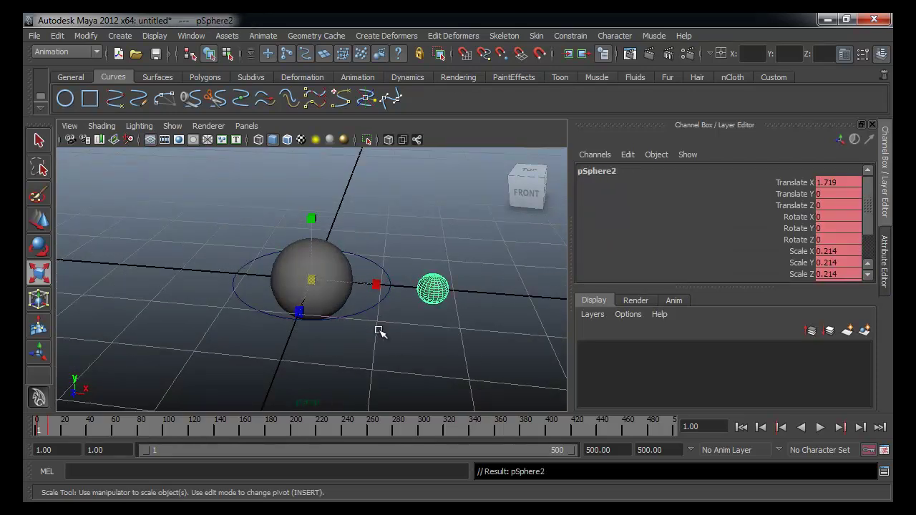
{"action": "left_click", "coordinate": [378, 334]}
{"action": "left_click", "coordinate": [429, 289]}
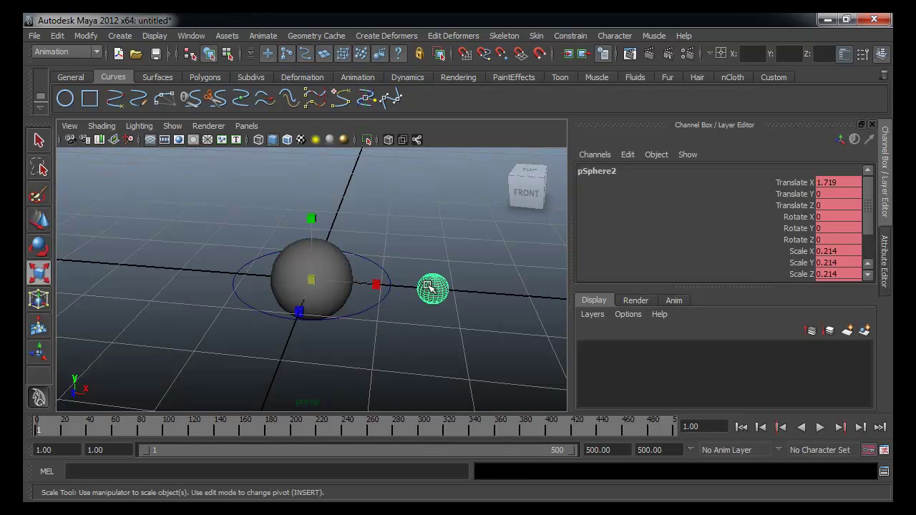
{"action": "left_click", "coordinate": [380, 304], "text": "shift"}
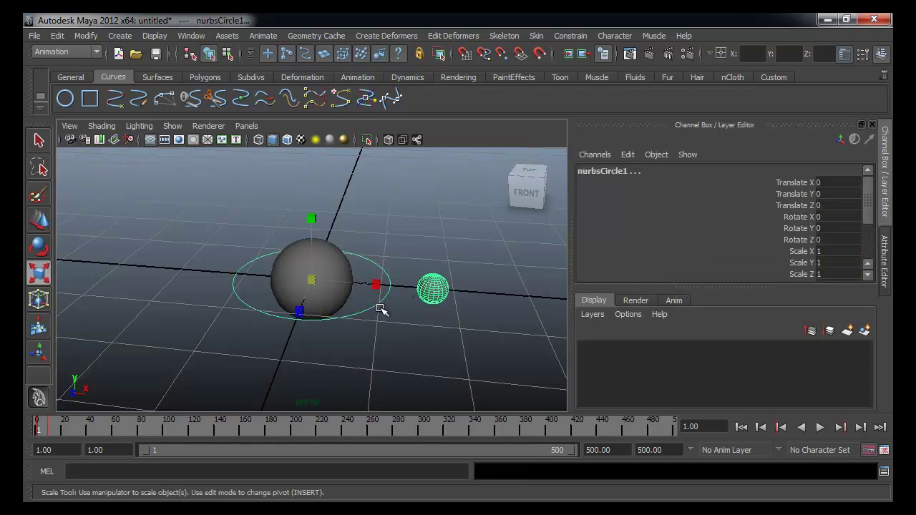
{"action": "left_click", "coordinate": [393, 355]}
Step: Select the NURBS circle, reset the Duplicate Special options and enable Duplicate input graph
{"action": "left_click", "coordinate": [390, 303]}
{"action": "right_click_drag", "start_coordinate": [435, 335], "coordinate": [370, 327], "text": "alt"}
{"action": "left_click_drag", "start_coordinate": [370, 327], "coordinate": [411, 322], "text": "alt"}
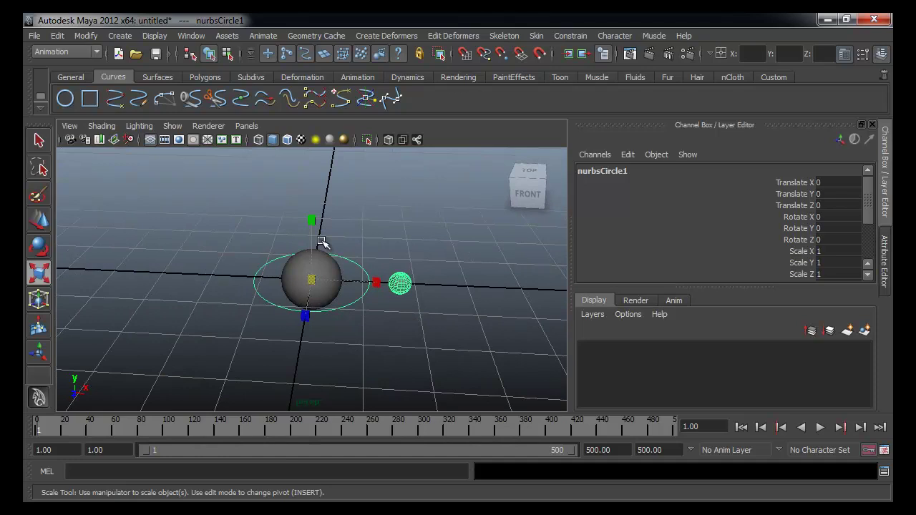
{"action": "left_click", "coordinate": [57, 35]}
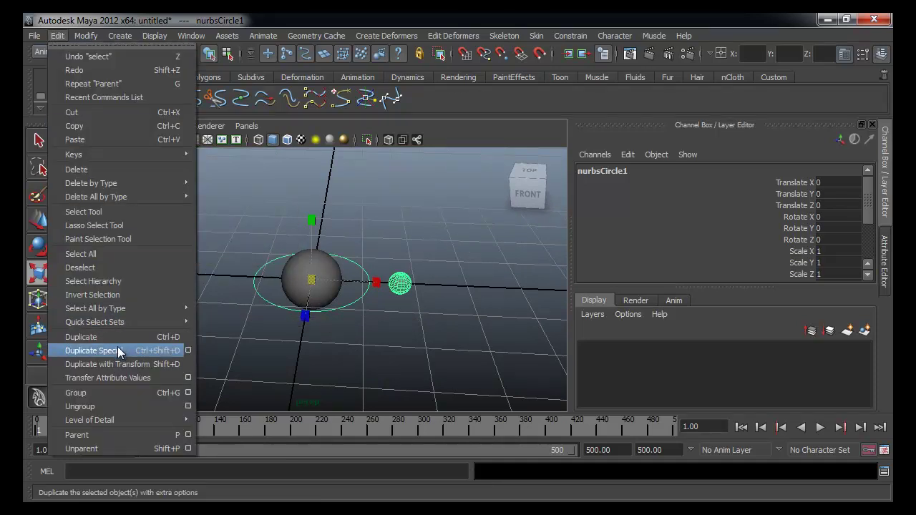
{"action": "left_click", "coordinate": [188, 350]}
{"action": "left_click", "coordinate": [330, 83]}
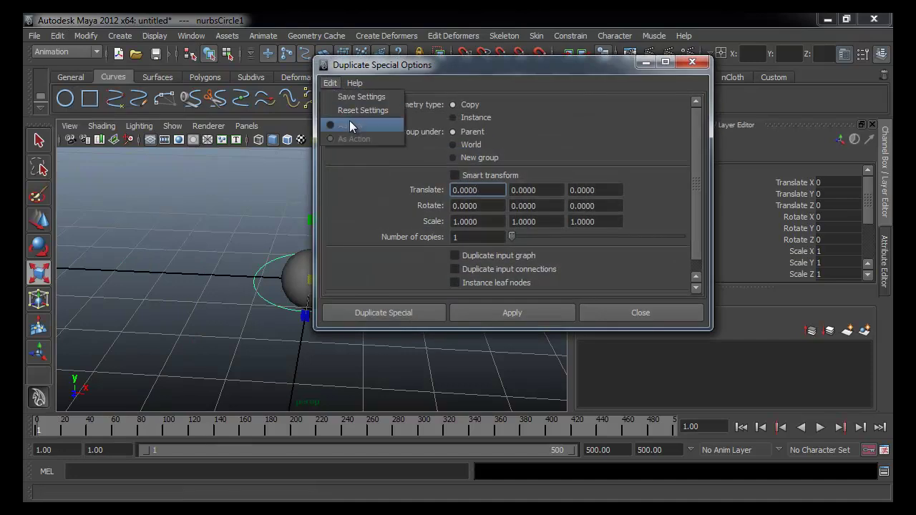
{"action": "left_click", "coordinate": [363, 111]}
{"action": "left_click_drag", "start_coordinate": [499, 66], "coordinate": [635, 79]}
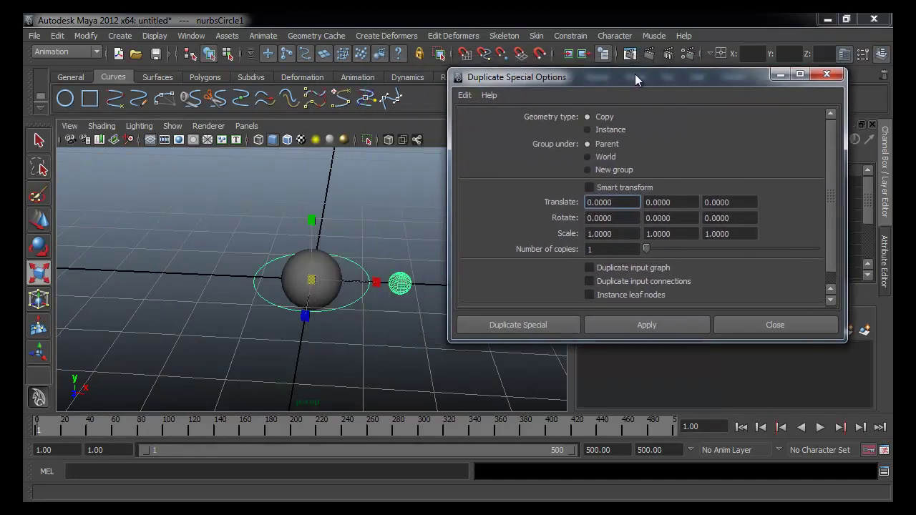
{"action": "left_click", "coordinate": [623, 268]}
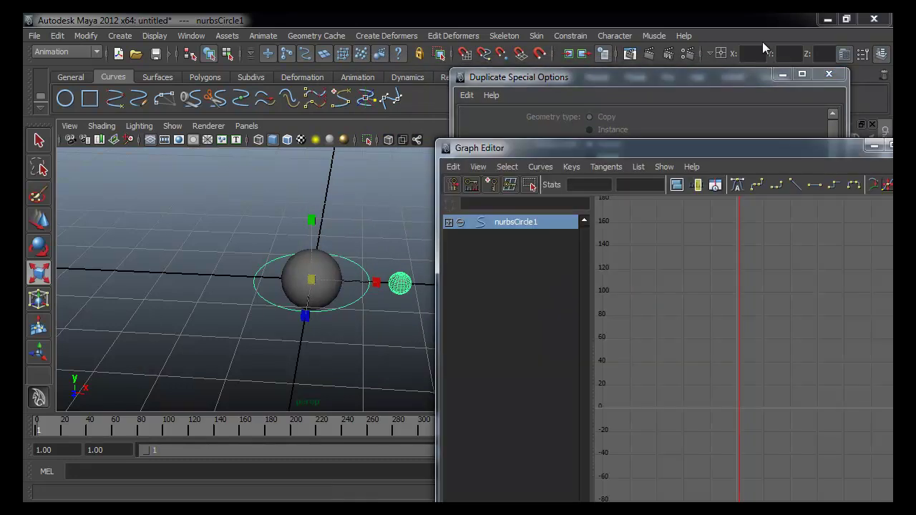
Step: Examine the small sphere's animation curves in the Graph Editor
{"action": "left_click_drag", "start_coordinate": [700, 148], "coordinate": [684, 78]}
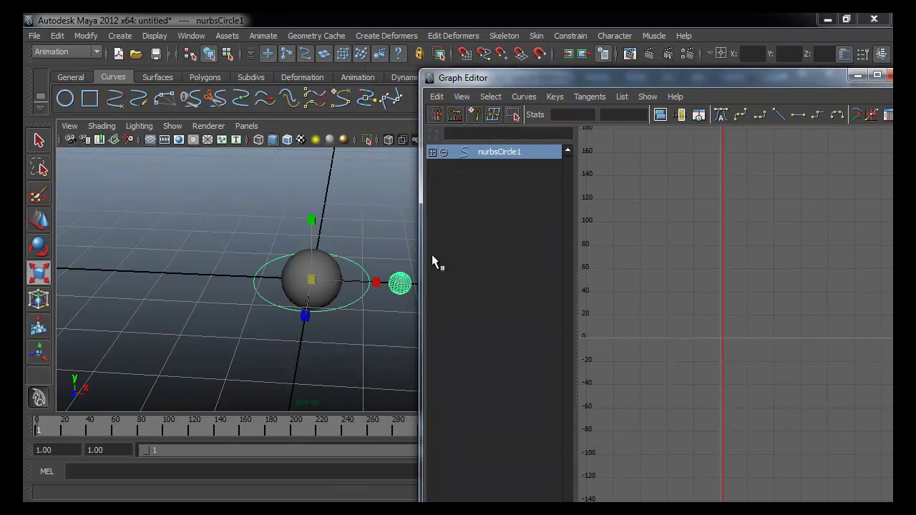
{"action": "left_click", "coordinate": [397, 280]}
{"action": "left_click", "coordinate": [399, 283]}
{"action": "key", "text": "space"}
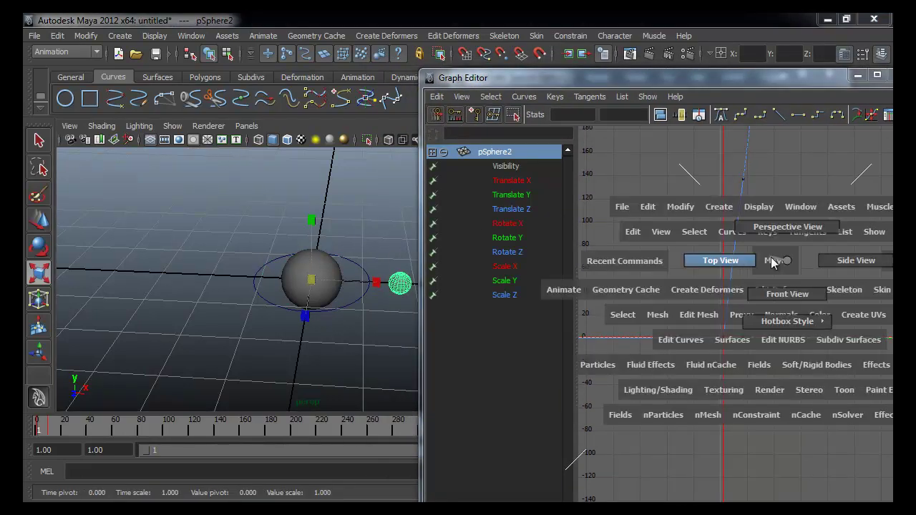
{"action": "right_click_drag", "start_coordinate": [784, 262], "coordinate": [711, 237], "text": "alt"}
{"action": "middle_click_drag", "start_coordinate": [769, 209], "coordinate": [782, 229], "text": "alt"}
{"action": "right_click_drag", "start_coordinate": [640, 289], "coordinate": [748, 307], "text": "alt"}
{"action": "middle_click_drag", "start_coordinate": [746, 308], "coordinate": [757, 262], "text": "alt"}
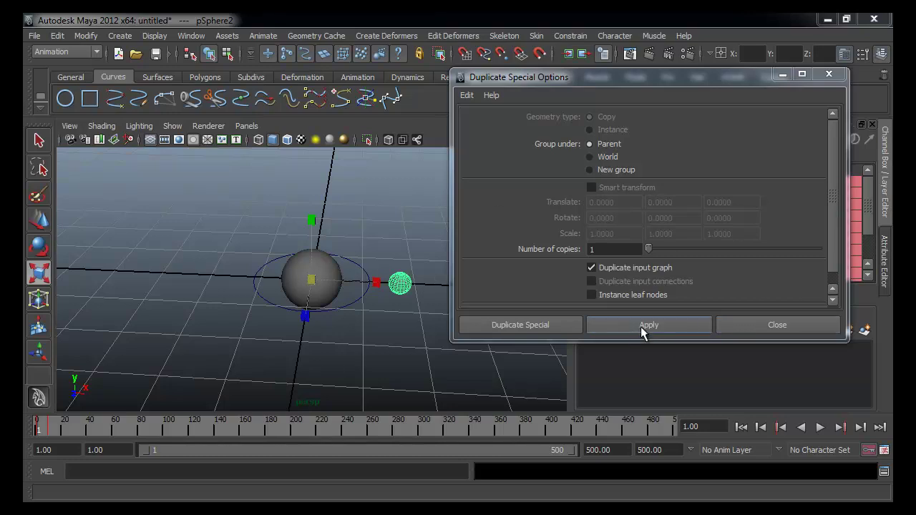
Step: Duplicate the NURBS circle and its small sphere with the input graph, and rotate the copy about 30.7 degrees around Y
{"action": "left_click", "coordinate": [352, 302]}
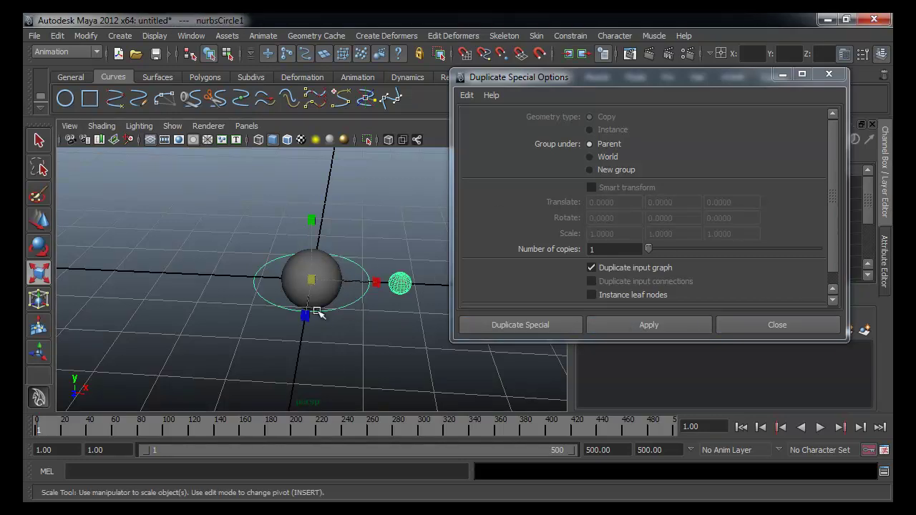
{"action": "left_click", "coordinate": [648, 325]}
{"action": "left_click_drag", "start_coordinate": [365, 332], "coordinate": [348, 348], "text": "alt"}
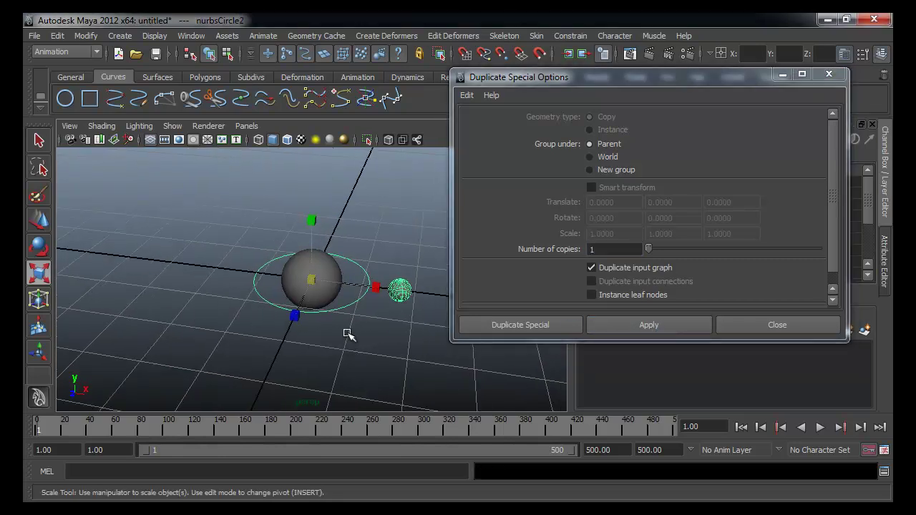
{"action": "key", "text": "e"}
{"action": "left_click_drag", "start_coordinate": [327, 317], "coordinate": [361, 311]}
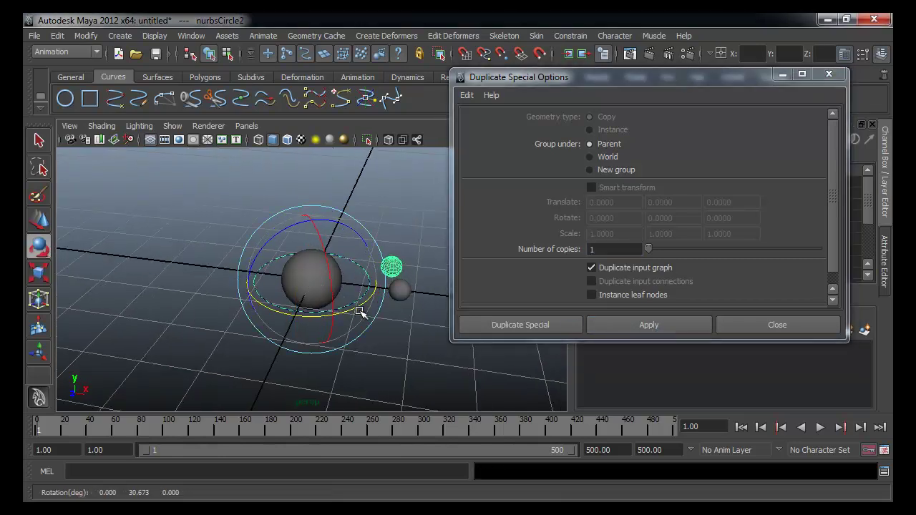
Step: Play the animation to check the duplicated orbit, and rewind to the first frame
{"action": "left_click", "coordinate": [821, 427]}
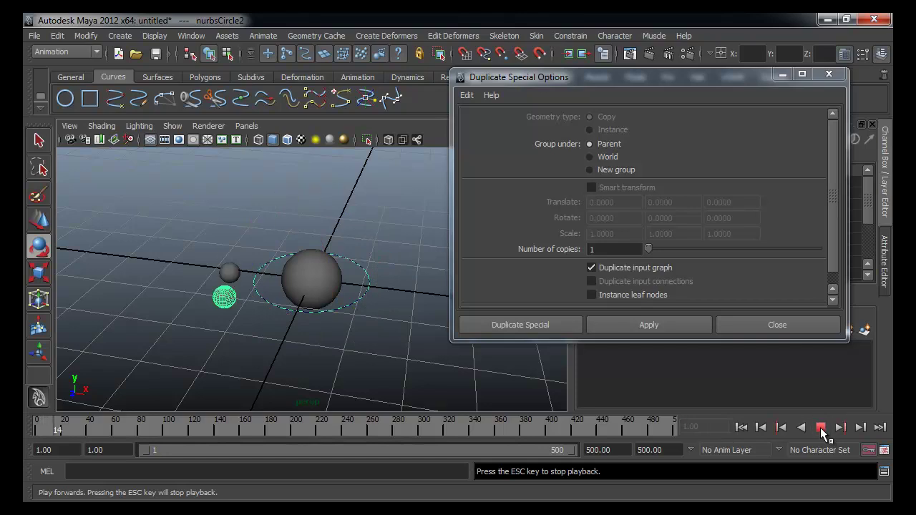
{"action": "left_click", "coordinate": [820, 427]}
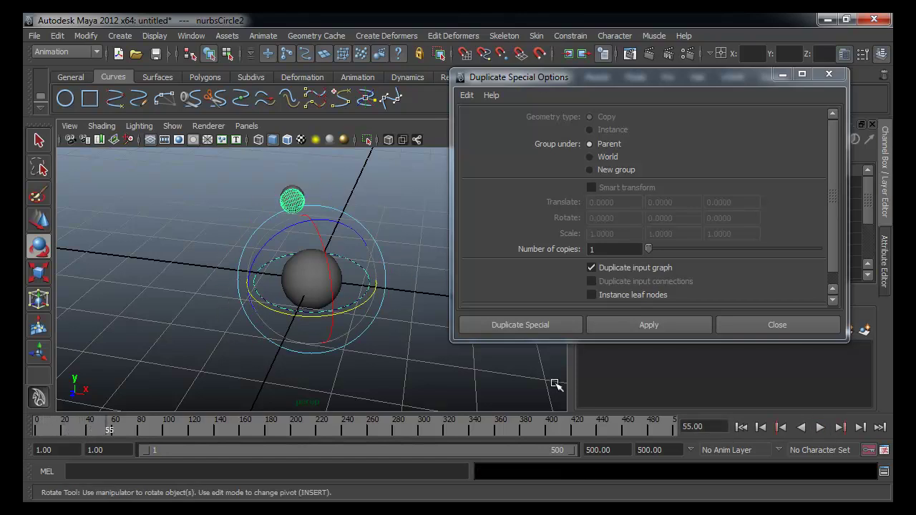
{"action": "left_click", "coordinate": [453, 375]}
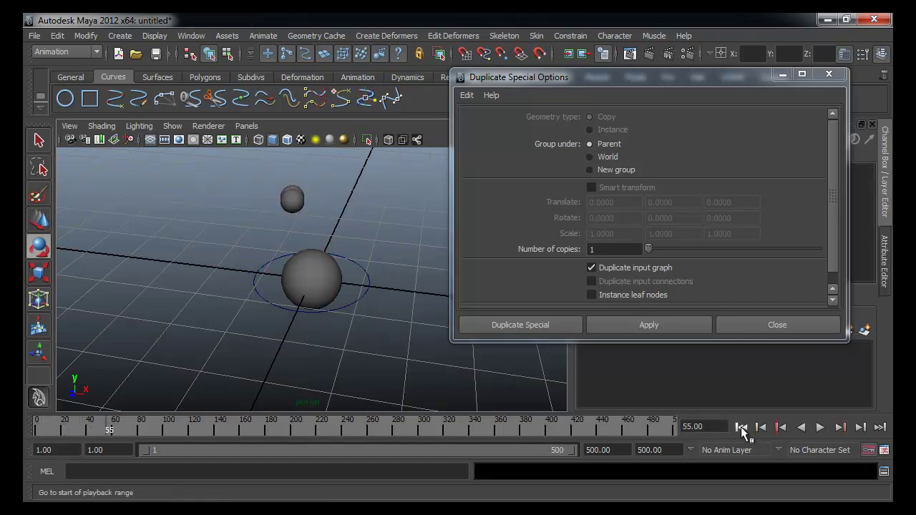
{"action": "left_click", "coordinate": [742, 427]}
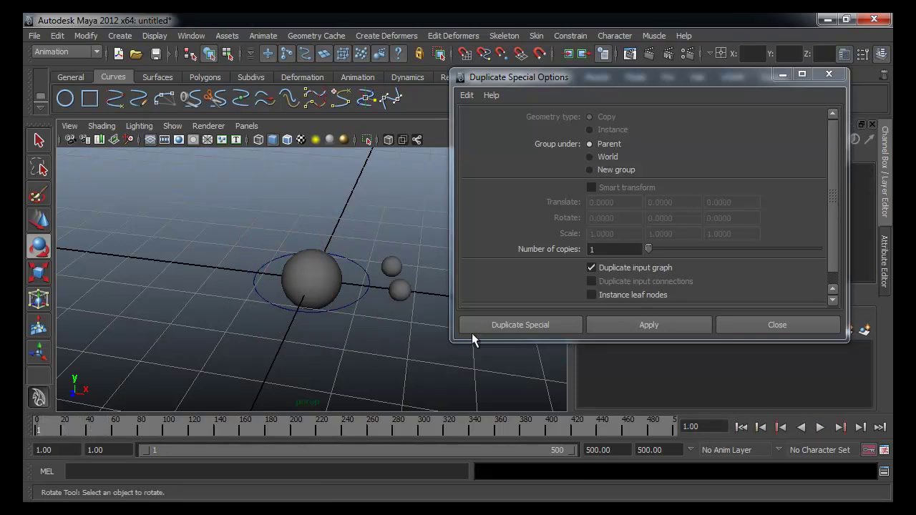
Step: Tilt the original NURBS circle to a rotation of about 3.3, -17.9, -10.6 degrees
{"action": "left_click", "coordinate": [361, 304]}
{"action": "left_click_drag", "start_coordinate": [329, 312], "coordinate": [302, 310]}
{"action": "mouse_move", "coordinate": [340, 235]}
{"action": "left_mouse_down"}
{"action": "mouse_move", "coordinate": [349, 255]}
{"action": "mouse_move", "coordinate": [312, 239]}
{"action": "mouse_move", "coordinate": [349, 247]}
{"action": "left_mouse_up"}
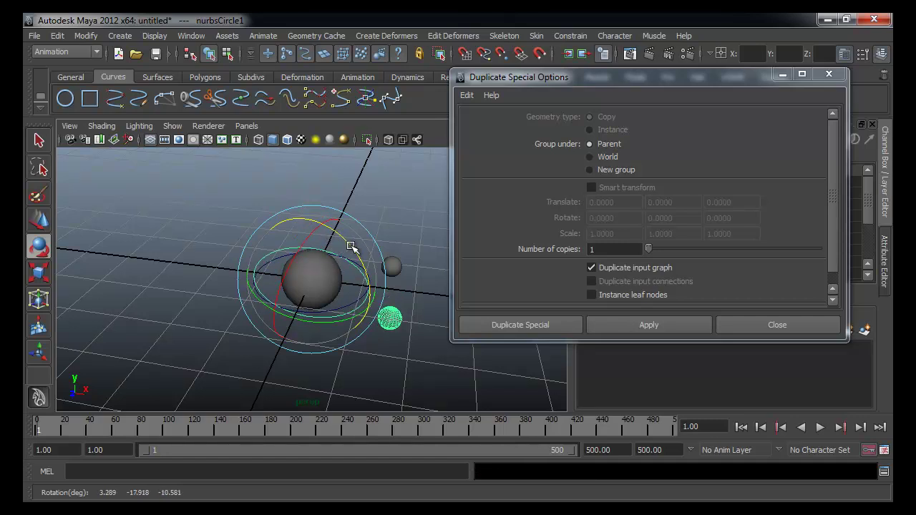
{"action": "left_click_drag", "start_coordinate": [386, 332], "coordinate": [396, 335], "text": "alt"}
Step: Duplicate the circle setup twice, rotating the first copy to about 108, 3, -97 degrees and the second to another orbit angle
{"action": "left_click", "coordinate": [634, 323]}
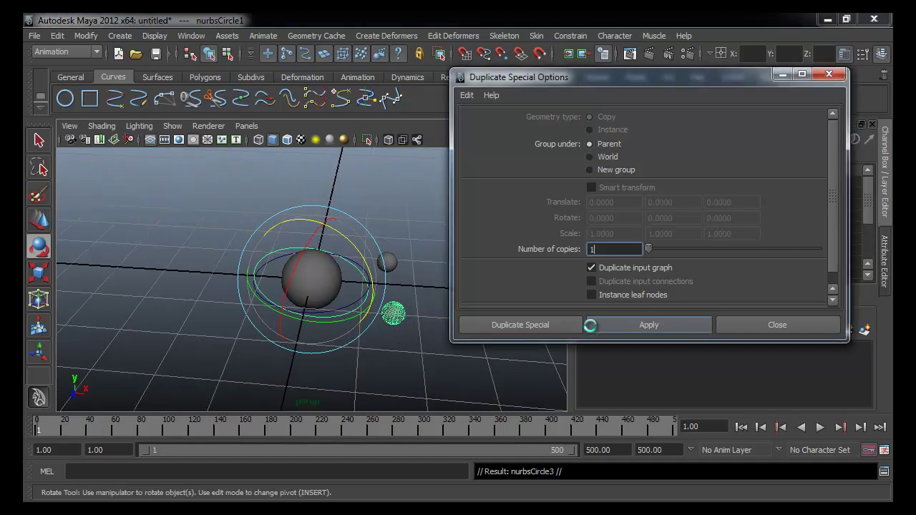
{"action": "left_click_drag", "start_coordinate": [337, 321], "coordinate": [278, 344]}
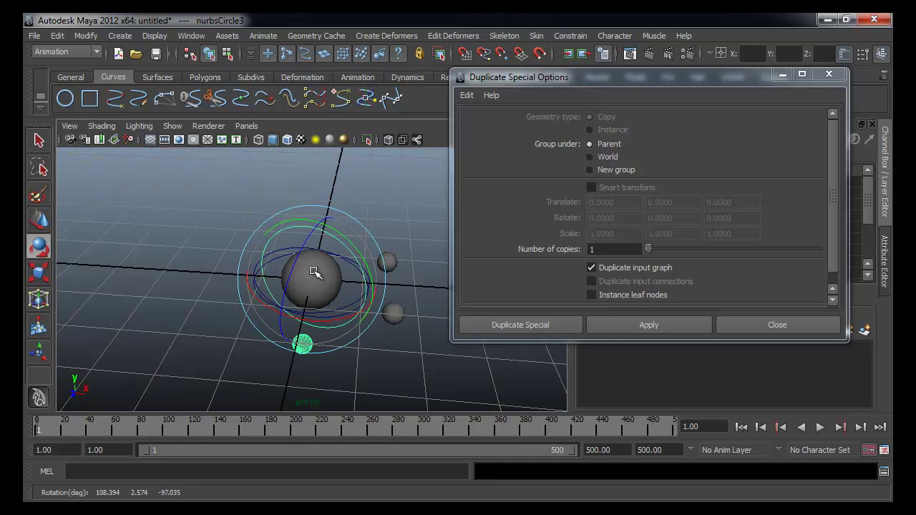
{"action": "left_click", "coordinate": [601, 326]}
{"action": "left_click_drag", "start_coordinate": [338, 311], "coordinate": [247, 304]}
{"action": "left_click_drag", "start_coordinate": [332, 229], "coordinate": [368, 278]}
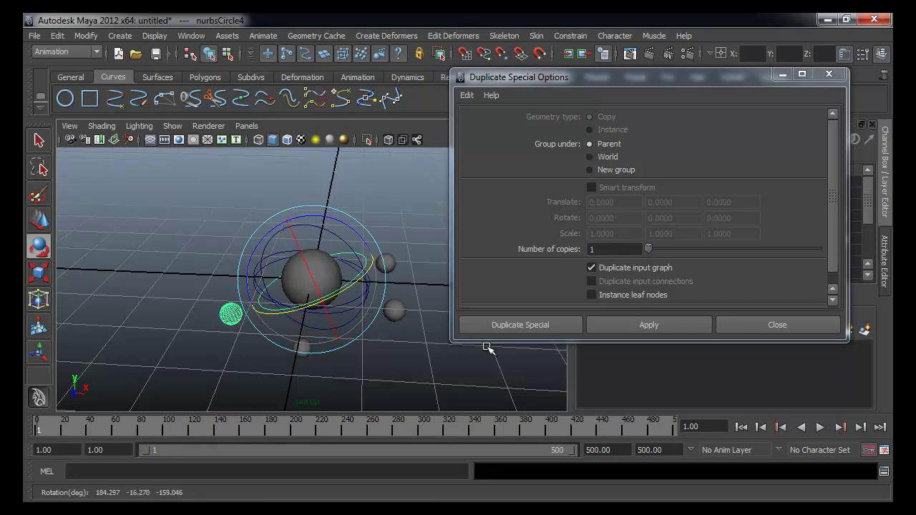
Step: Add two more circle-and-sphere duplicates at different orbit angles, rotating the last one to about 116, 10, -245 degrees
{"action": "left_click", "coordinate": [684, 326]}
{"action": "left_click_drag", "start_coordinate": [360, 294], "coordinate": [264, 313]}
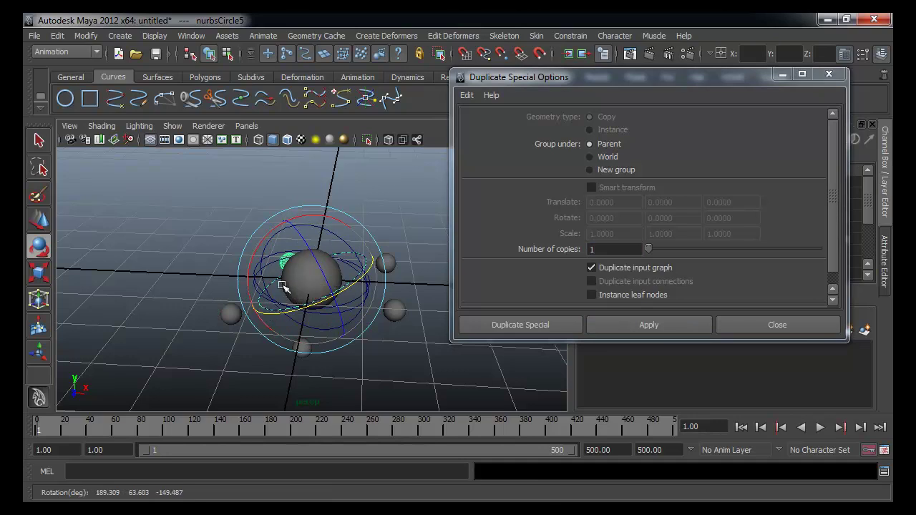
{"action": "left_click_drag", "start_coordinate": [325, 273], "coordinate": [294, 220]}
{"action": "left_click", "coordinate": [641, 326]}
{"action": "left_click_drag", "start_coordinate": [337, 272], "coordinate": [347, 329]}
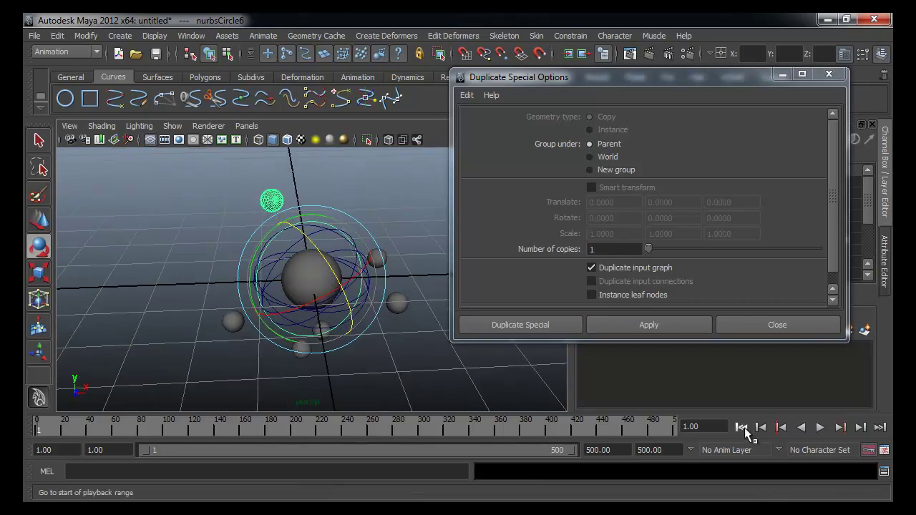
Step: Play the animation to check all the orbiting spheres, and close the Duplicate Special options
{"action": "left_click", "coordinate": [820, 428]}
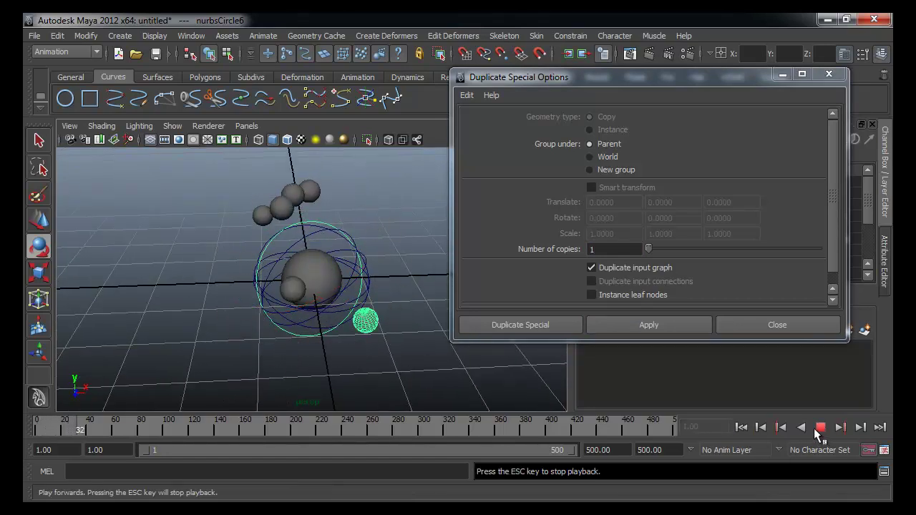
{"action": "left_click", "coordinate": [800, 323]}
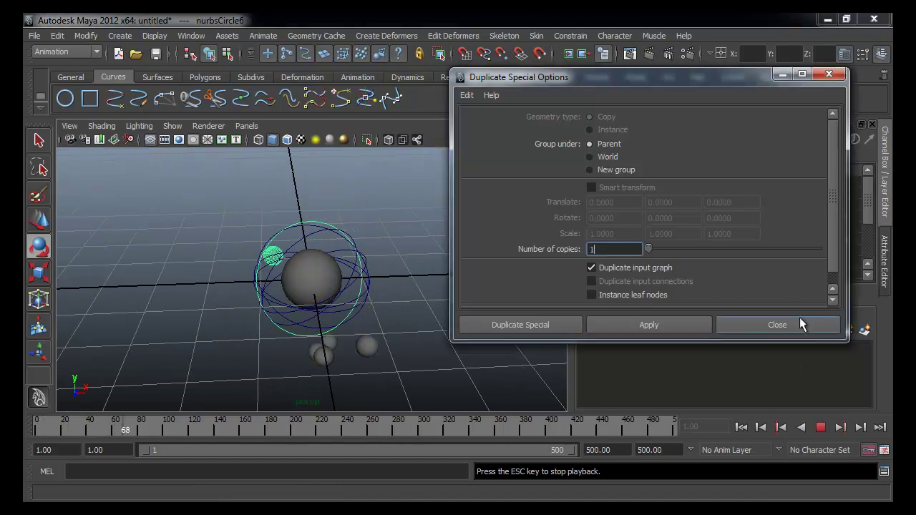
{"action": "left_click", "coordinate": [821, 427]}
{"action": "left_click_drag", "start_coordinate": [483, 313], "coordinate": [471, 288], "text": "alt"}
{"action": "left_click", "coordinate": [470, 289]}
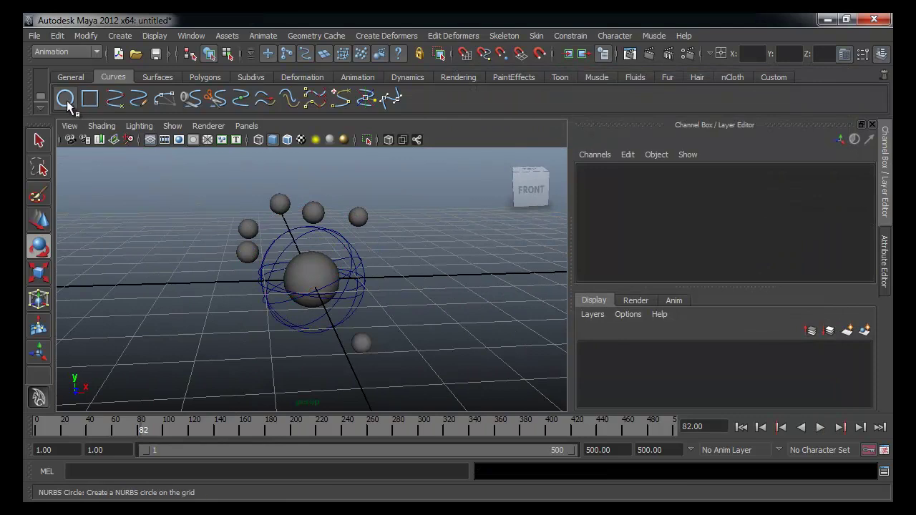
Step: Create a NURBS circle around the whole setup, scale it uniformly to about 3.397 and freeze its transformations
{"action": "left_click", "coordinate": [67, 106]}
{"action": "key", "text": "r"}
{"action": "left_click_drag", "start_coordinate": [313, 281], "coordinate": [496, 267]}
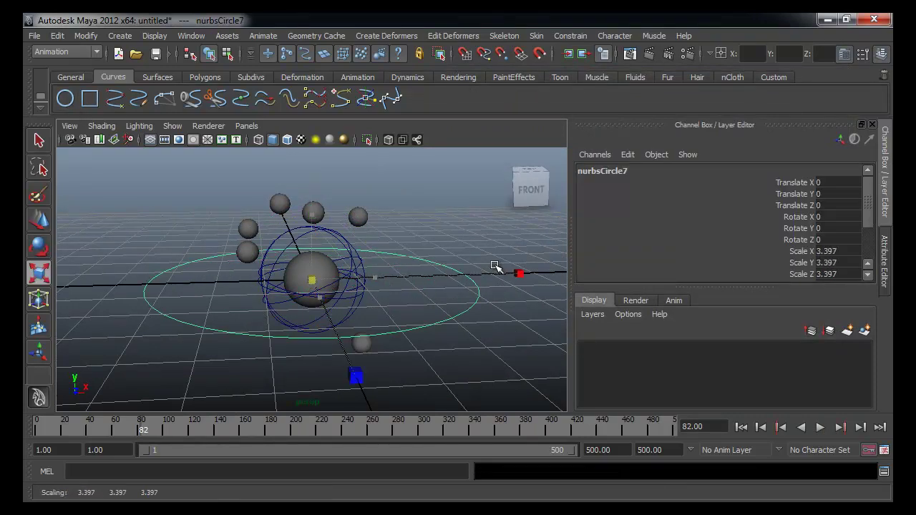
{"action": "left_click_drag", "start_coordinate": [282, 225], "coordinate": [295, 250], "text": "alt"}
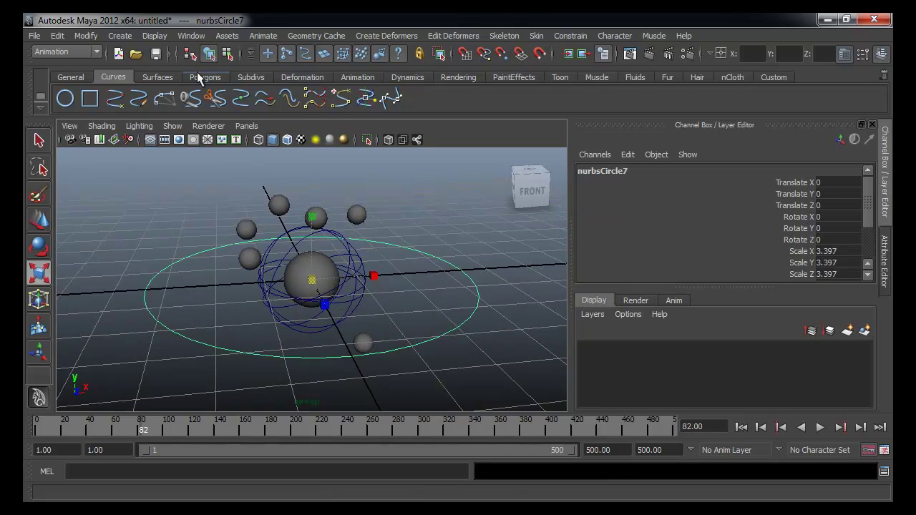
{"action": "left_click", "coordinate": [85, 36]}
{"action": "left_click", "coordinate": [121, 81]}
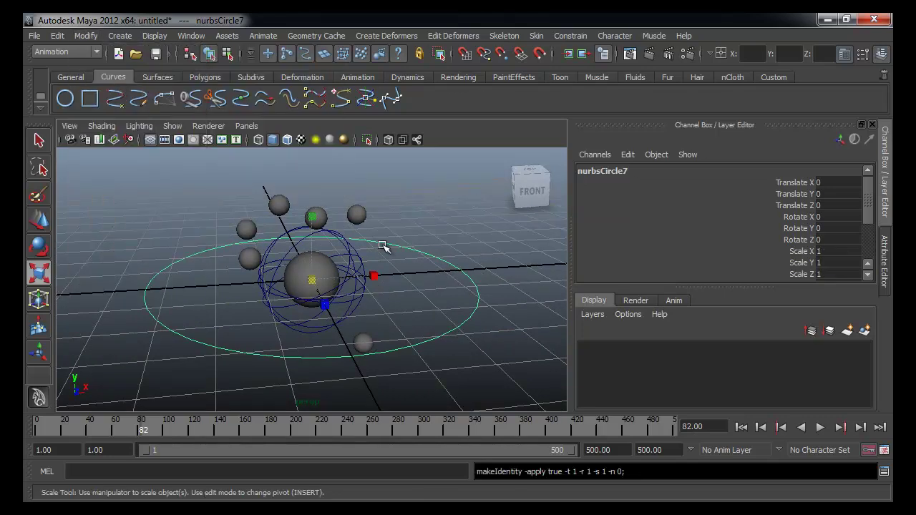
Step: Parent the central sphere and all the orbit circles with their small spheres to the large outer circle
{"action": "left_click", "coordinate": [522, 284]}
{"action": "left_click", "coordinate": [312, 268]}
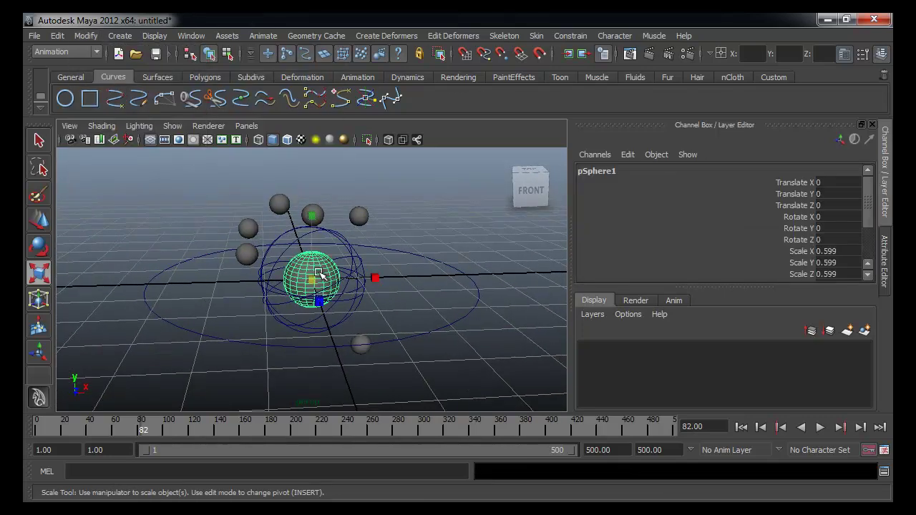
{"action": "left_click", "coordinate": [393, 267]}
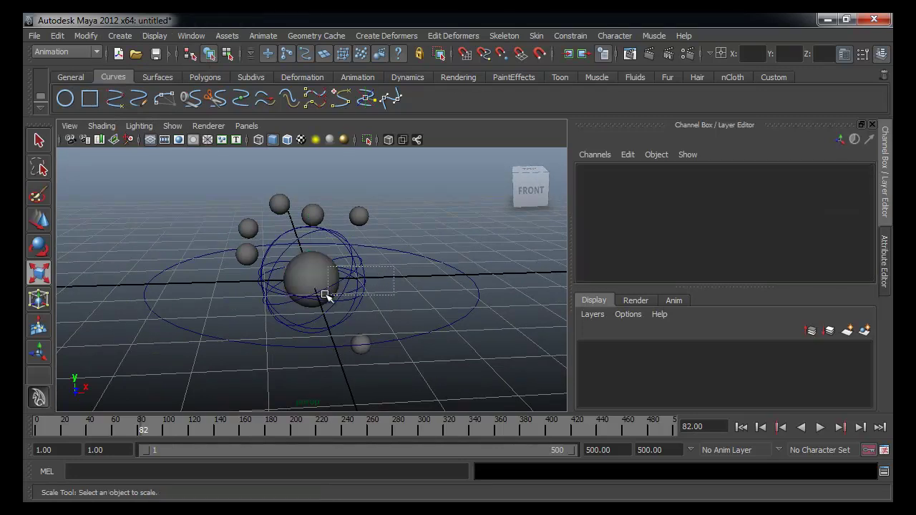
{"action": "left_click_drag", "start_coordinate": [331, 294], "coordinate": [330, 294]}
{"action": "left_click", "coordinate": [392, 264]}
{"action": "left_click_drag", "start_coordinate": [392, 264], "coordinate": [317, 293]}
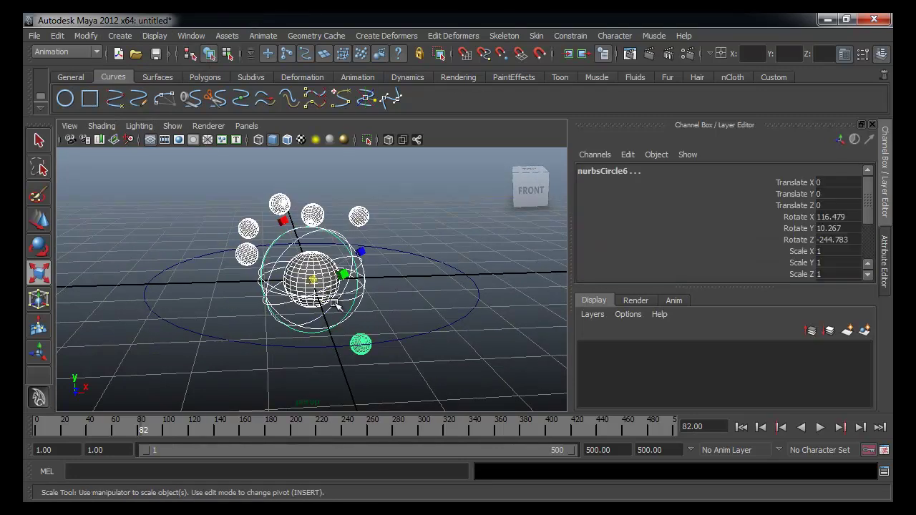
{"action": "left_click", "coordinate": [474, 307]}
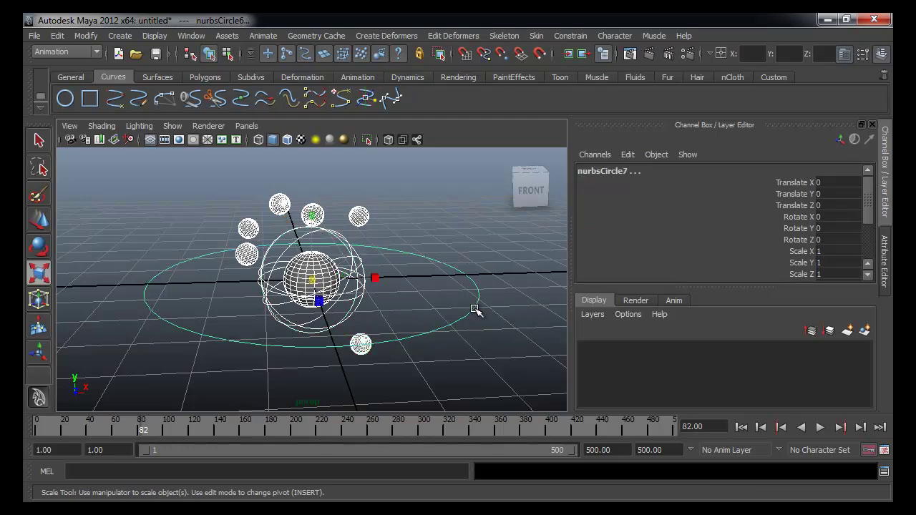
{"action": "left_click_drag", "start_coordinate": [425, 305], "coordinate": [430, 307], "text": "alt"}
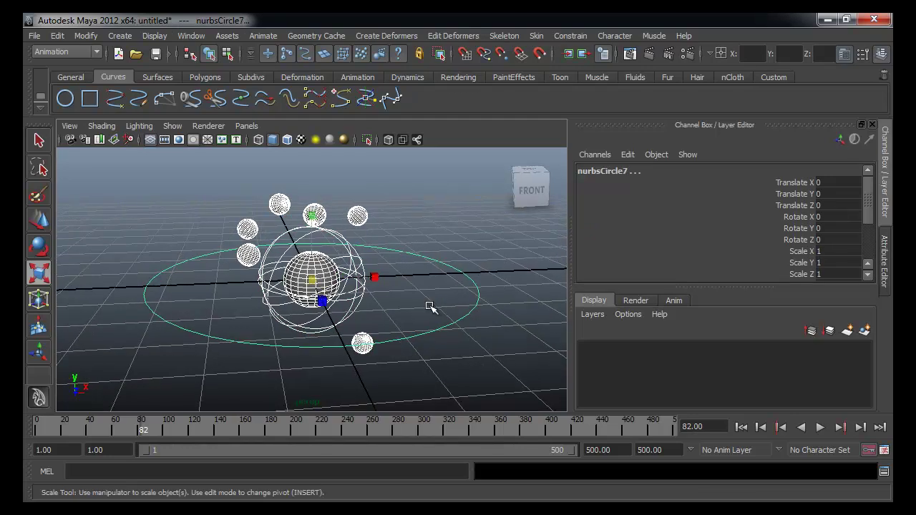
{"action": "left_click", "coordinate": [449, 305]}
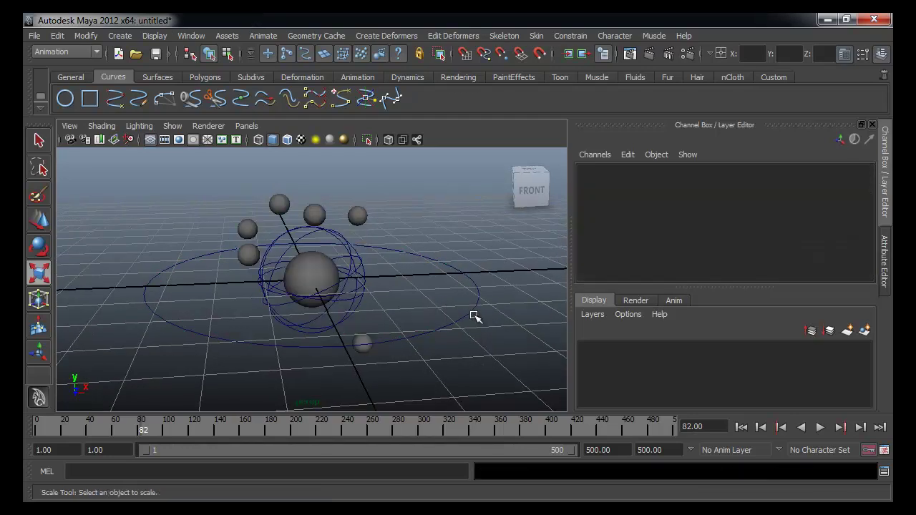
Step: Test the parenting by rotating the large outer circle about 27 degrees around Z, and undo the rotation
{"action": "left_click", "coordinate": [476, 317]}
{"action": "key", "text": "e"}
{"action": "left_click_drag", "start_coordinate": [343, 226], "coordinate": [317, 204]}
{"action": "key", "text": "ctrl+z"}
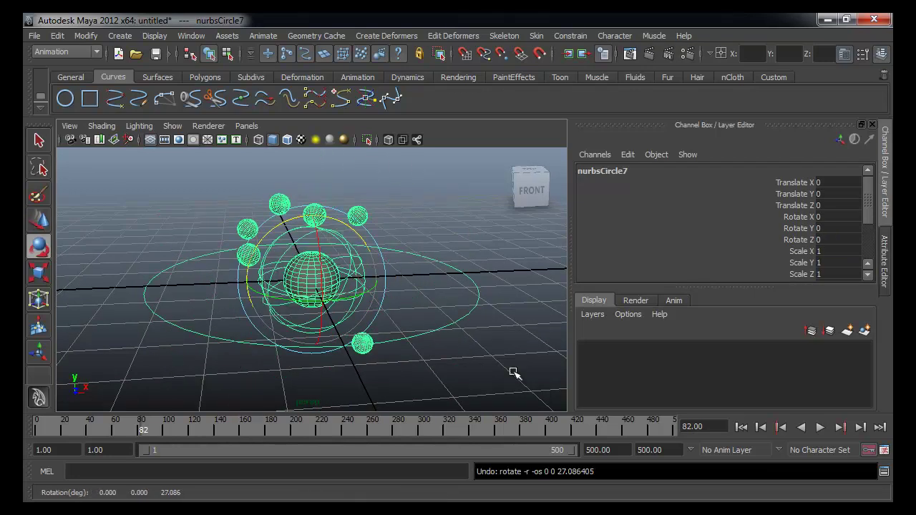
Step: Keyframe the large outer circle unrotated at frame 1 and spun repeatedly around Z at frame 500, and play the animation from the start
{"action": "left_click", "coordinate": [742, 428]}
{"action": "key", "text": "s"}
{"action": "left_click_drag", "start_coordinate": [310, 425], "coordinate": [726, 426]}
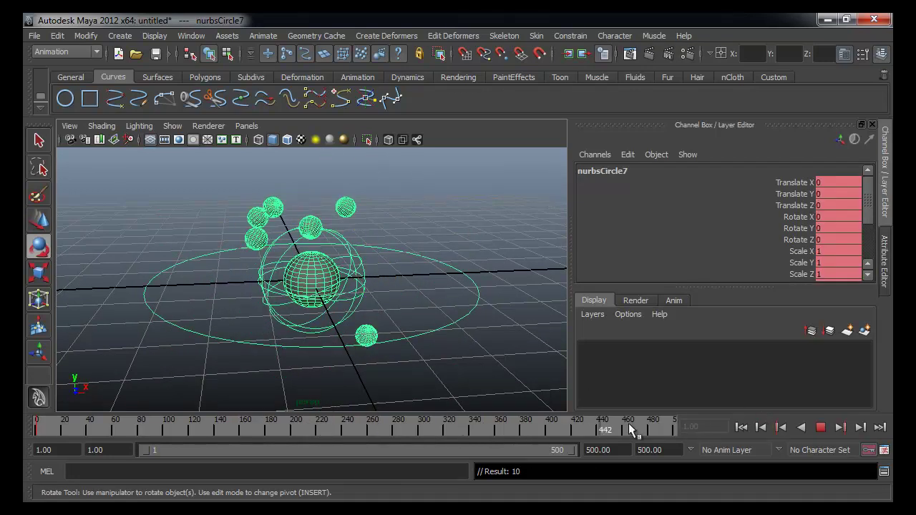
{"action": "left_click_drag", "start_coordinate": [305, 188], "coordinate": [462, 158]}
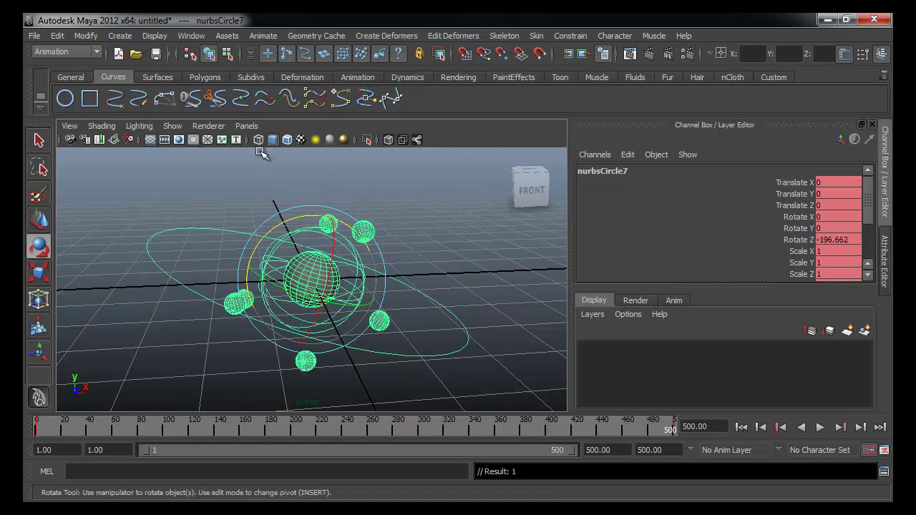
{"action": "left_click_drag", "start_coordinate": [307, 215], "coordinate": [501, 161]}
{"action": "left_click_drag", "start_coordinate": [307, 214], "coordinate": [595, 243]}
{"action": "key", "text": "s"}
{"action": "left_click", "coordinate": [742, 427]}
{"action": "left_click", "coordinate": [821, 428]}
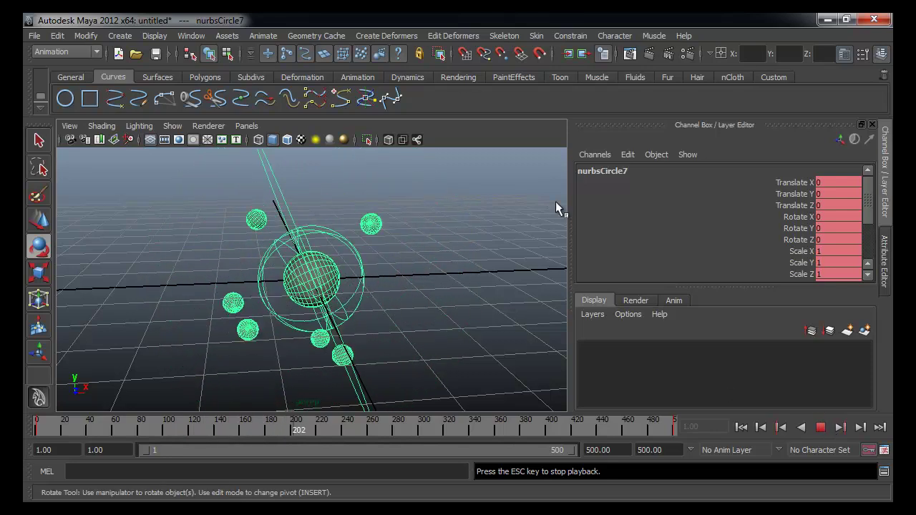
Step: Stop the playback and delete the large outer circle's keyframe at frame 500
{"action": "left_click", "coordinate": [821, 427]}
{"action": "left_click", "coordinate": [742, 428]}
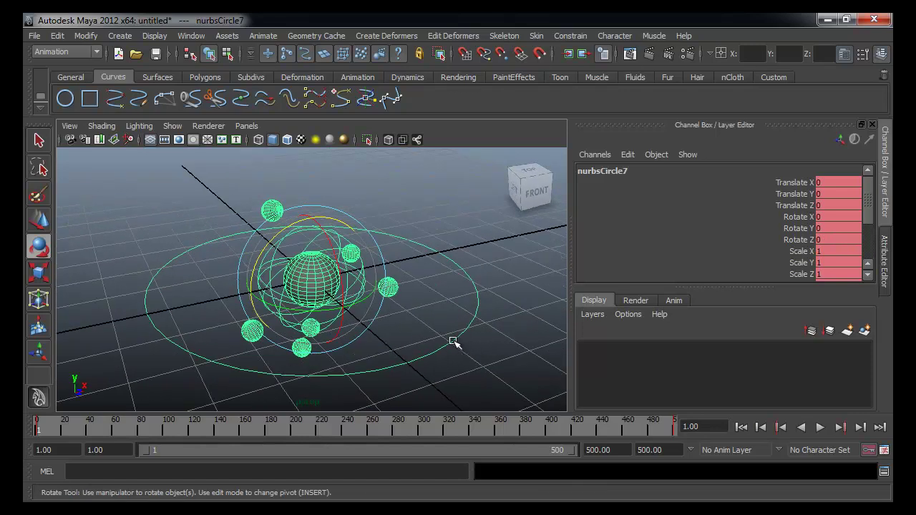
{"action": "left_click", "coordinate": [488, 351]}
{"action": "left_click_drag", "start_coordinate": [447, 321], "coordinate": [473, 341]}
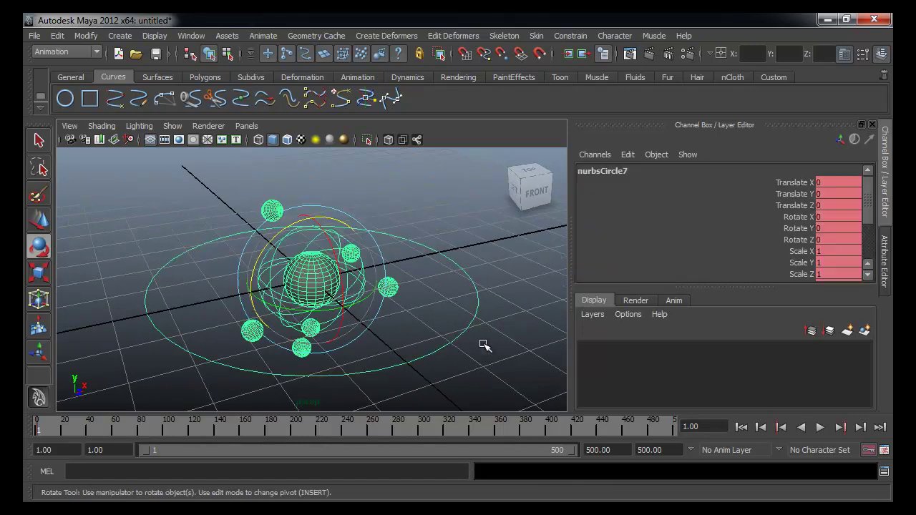
{"action": "left_click_drag", "start_coordinate": [660, 428], "coordinate": [685, 433]}
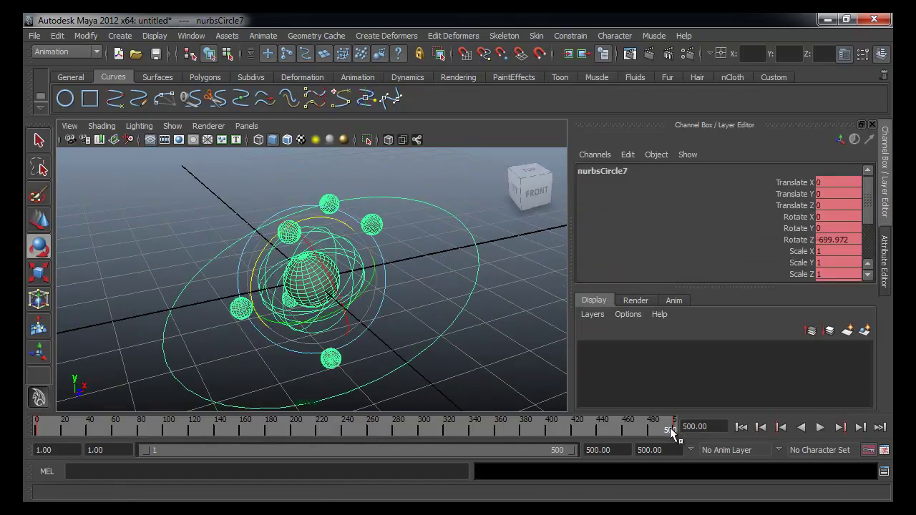
{"action": "right_click", "coordinate": [672, 432]}
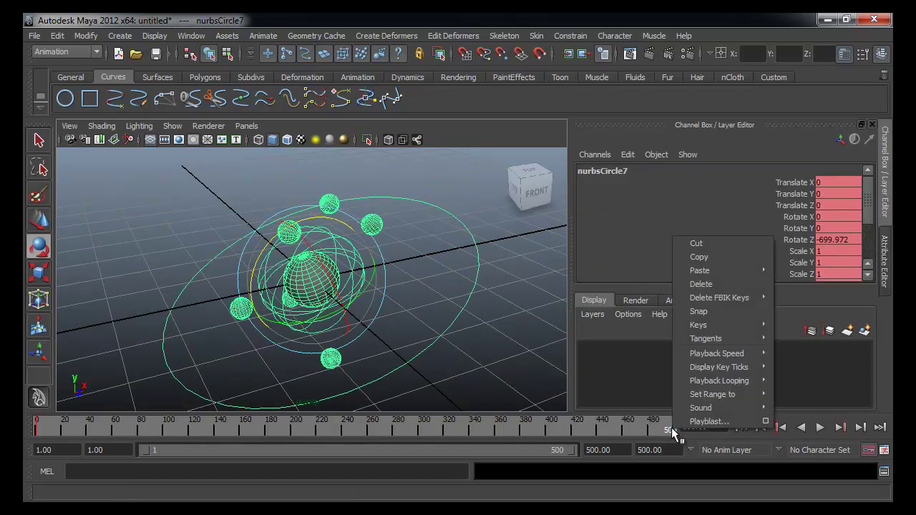
{"action": "left_click", "coordinate": [700, 284]}
Step: Switch from the perspective view to a full-size front view of the whole setup
{"action": "left_click_drag", "start_coordinate": [532, 327], "coordinate": [172, 274], "text": "alt"}
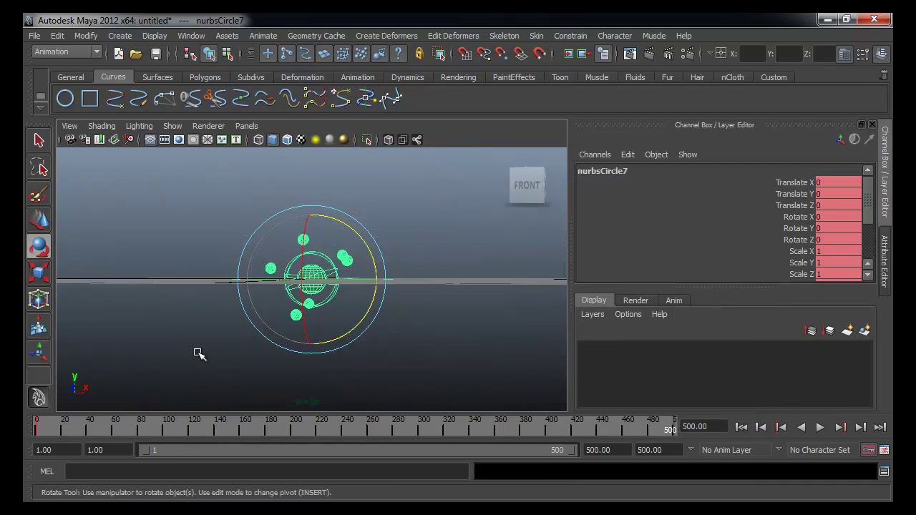
{"action": "left_click_drag", "start_coordinate": [84, 393], "coordinate": [356, 381], "text": "alt"}
{"action": "left_click", "coordinate": [493, 303]}
{"action": "left_click", "coordinate": [483, 301]}
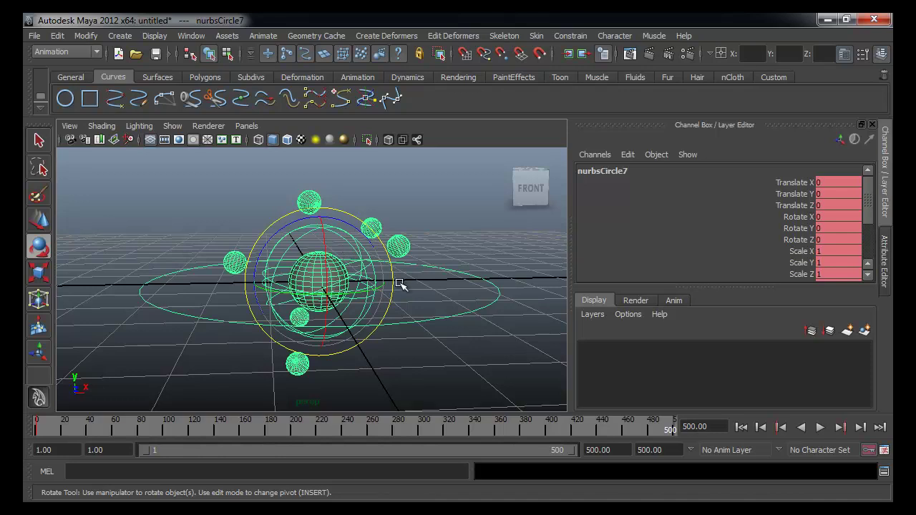
{"action": "left_click_drag", "start_coordinate": [396, 297], "coordinate": [351, 293], "text": "alt"}
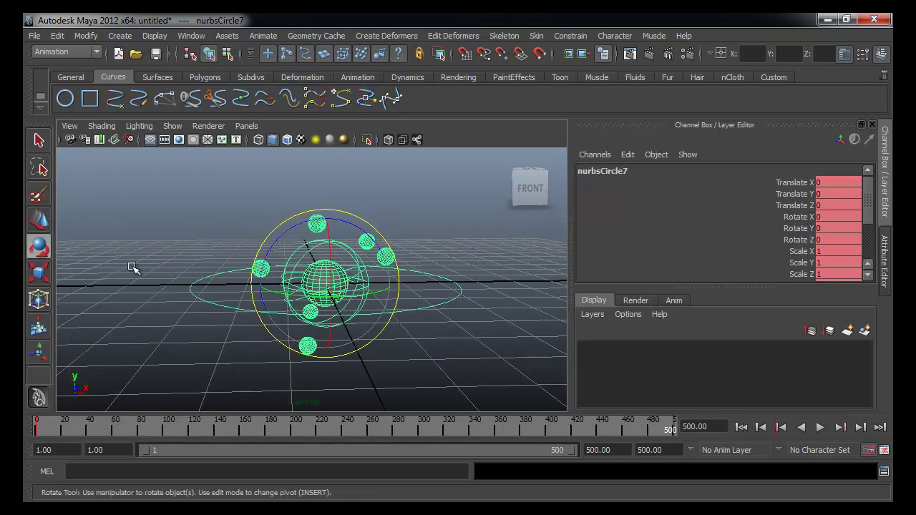
{"action": "left_click_drag", "start_coordinate": [344, 365], "coordinate": [337, 351], "text": "alt"}
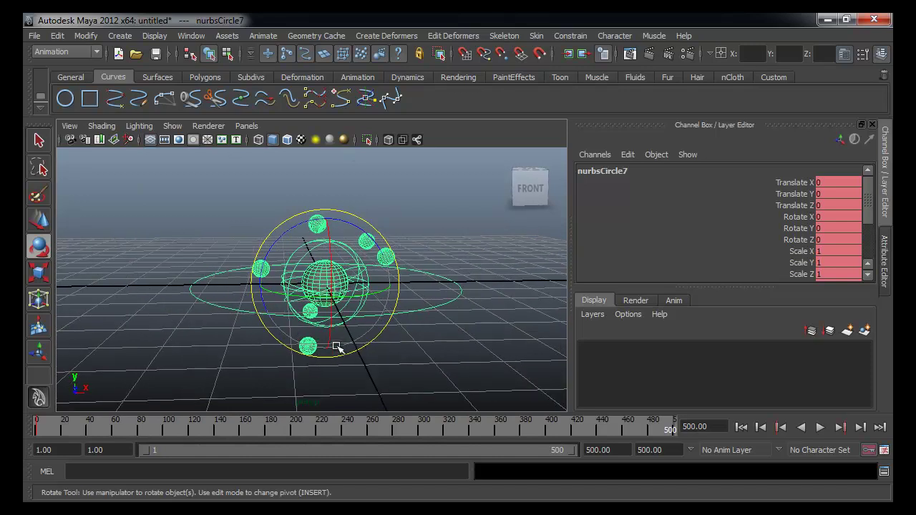
{"action": "key", "text": "space"}
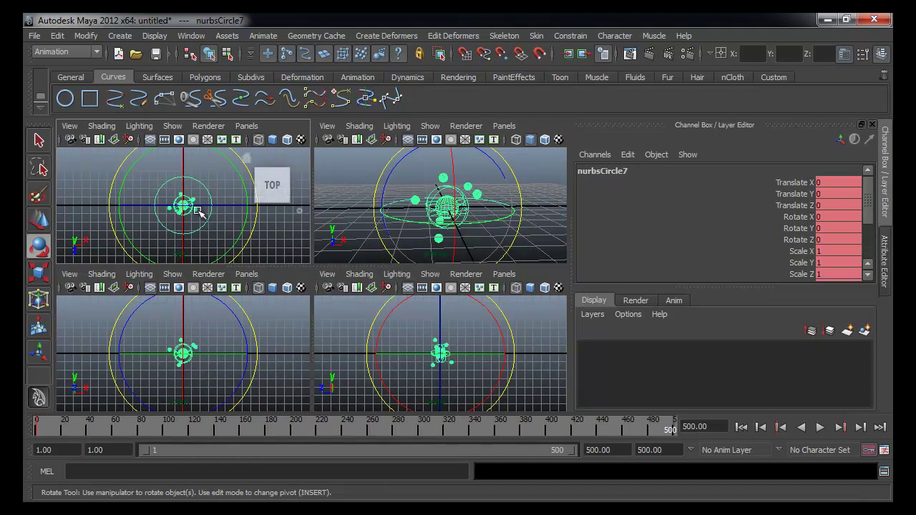
{"action": "key", "text": "space"}
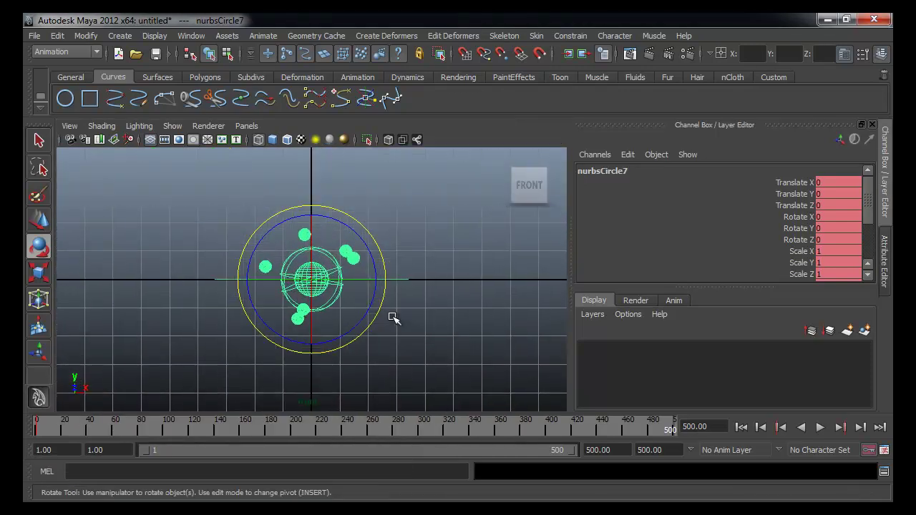
{"action": "key", "text": "w"}
{"action": "left_click_drag", "start_coordinate": [315, 281], "coordinate": [311, 197]}
{"action": "left_click", "coordinate": [742, 427]}
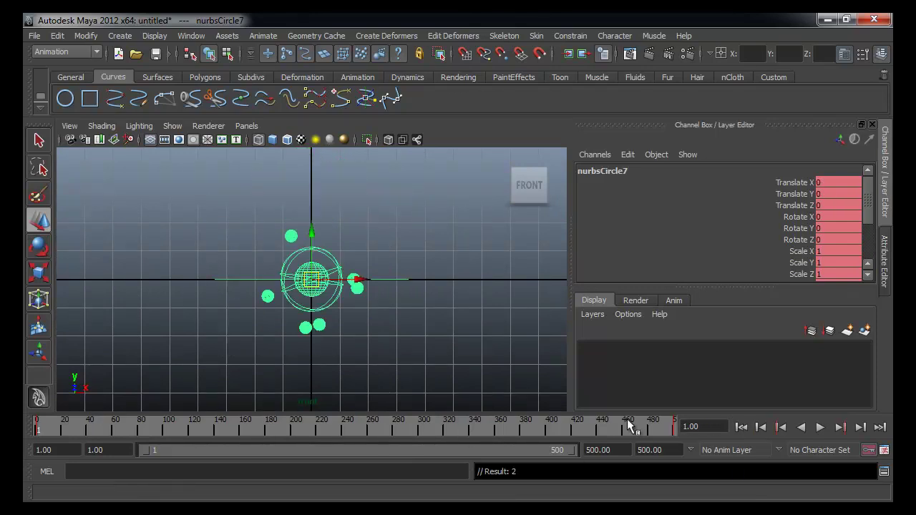
{"action": "left_click_drag", "start_coordinate": [645, 427], "coordinate": [684, 435], "text": "shift"}
{"action": "right_click", "coordinate": [669, 429]}
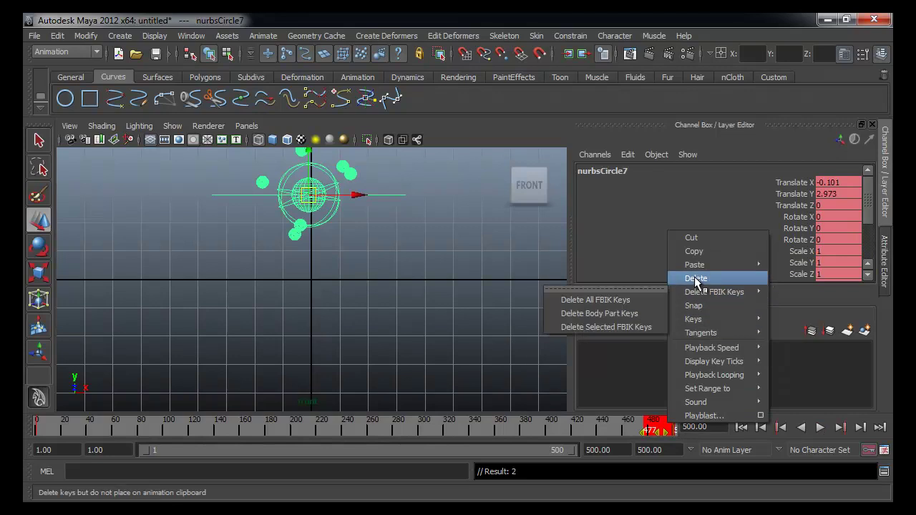
{"action": "left_click", "coordinate": [696, 279]}
Step: Keyframe the large outer circle at about X 0.025, Y 3.024 on frame 1 and about X -4.41, Y 0 on frame 19
{"action": "left_click", "coordinate": [742, 427]}
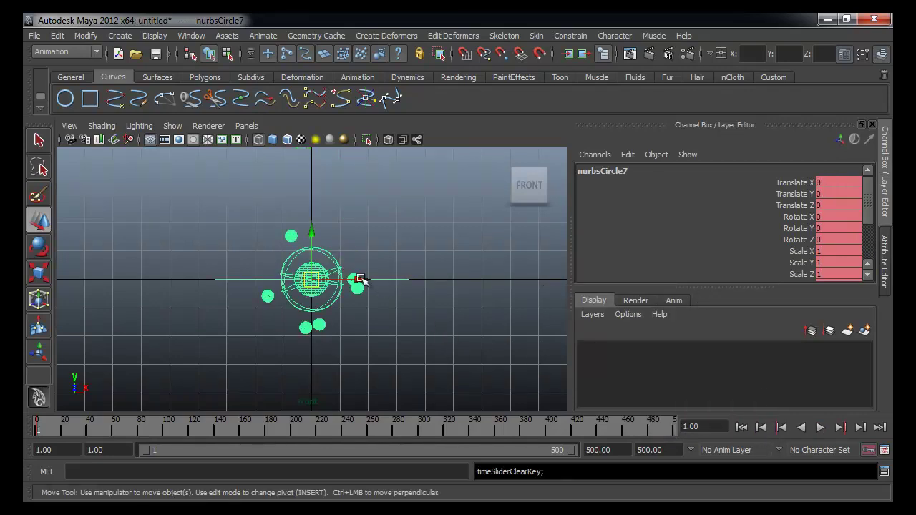
{"action": "left_click_drag", "start_coordinate": [315, 279], "coordinate": [321, 193]}
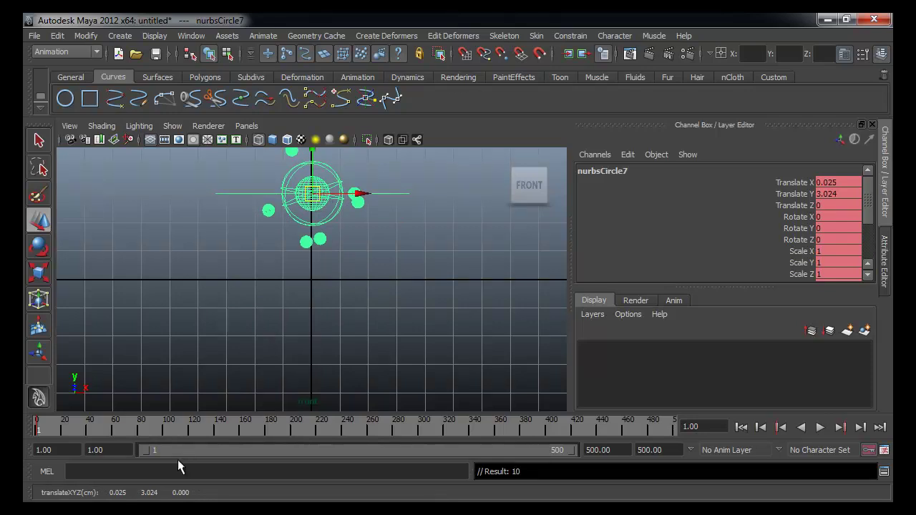
{"action": "left_click_drag", "start_coordinate": [159, 435], "coordinate": [106, 429]}
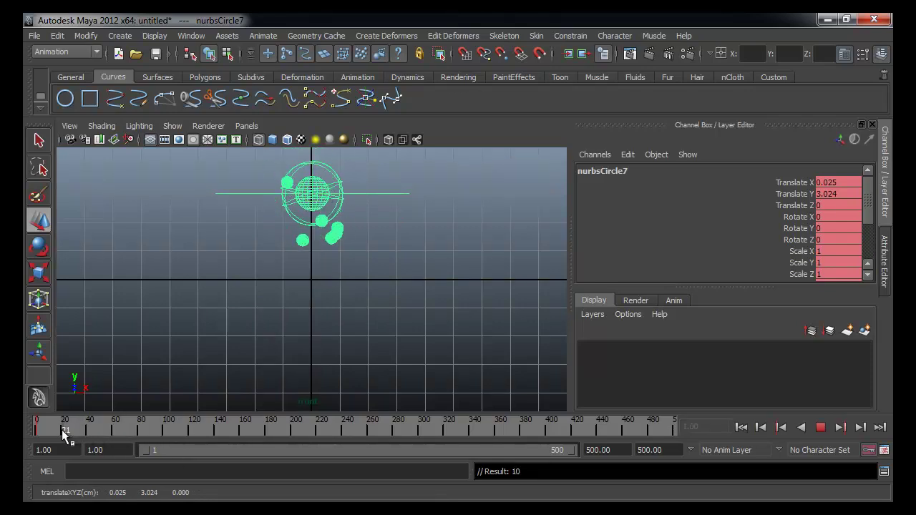
{"action": "left_click_drag", "start_coordinate": [60, 430], "coordinate": [59, 430]}
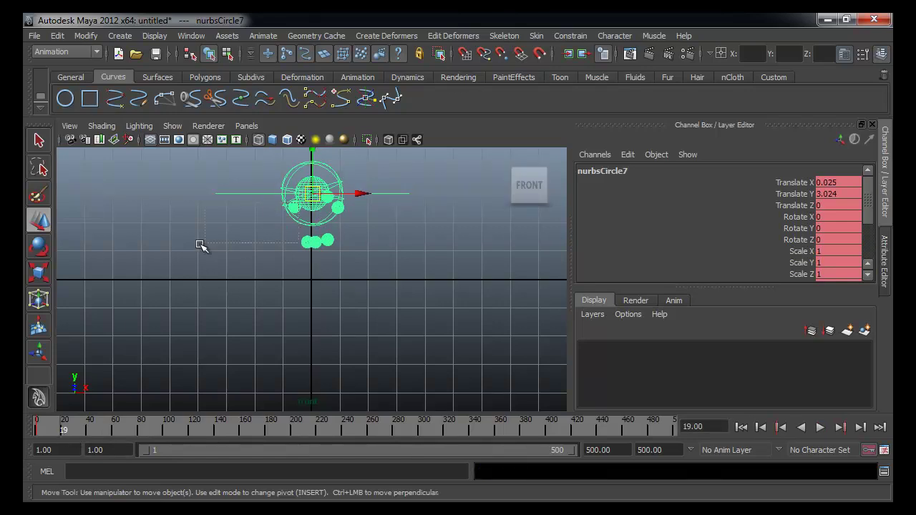
{"action": "left_click", "coordinate": [382, 174]}
{"action": "left_click", "coordinate": [337, 196]}
{"action": "left_click_drag", "start_coordinate": [314, 195], "coordinate": [189, 284]}
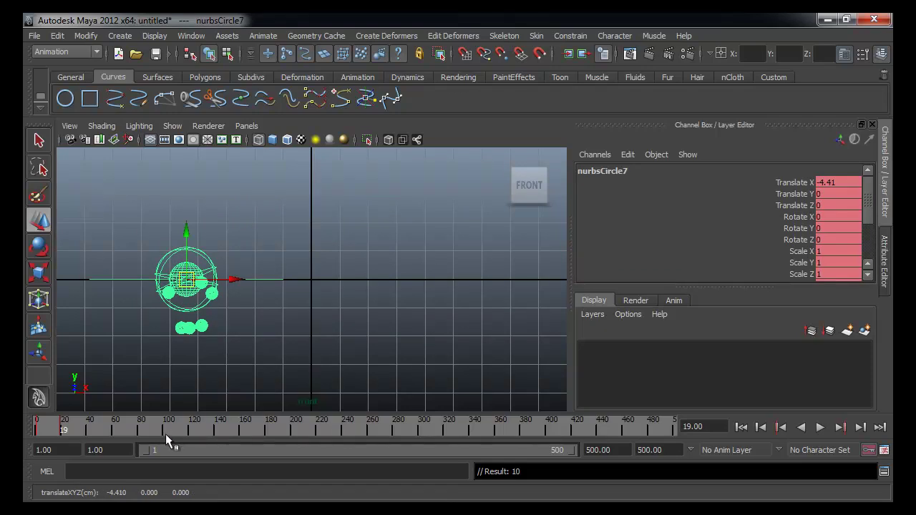
Step: Keyframe the large outer circle at about X -0.151, Y -3.503 on frame 38 and about X 4.838, Y -0.025 on frame 59
{"action": "left_click_drag", "start_coordinate": [88, 432], "coordinate": [83, 431]}
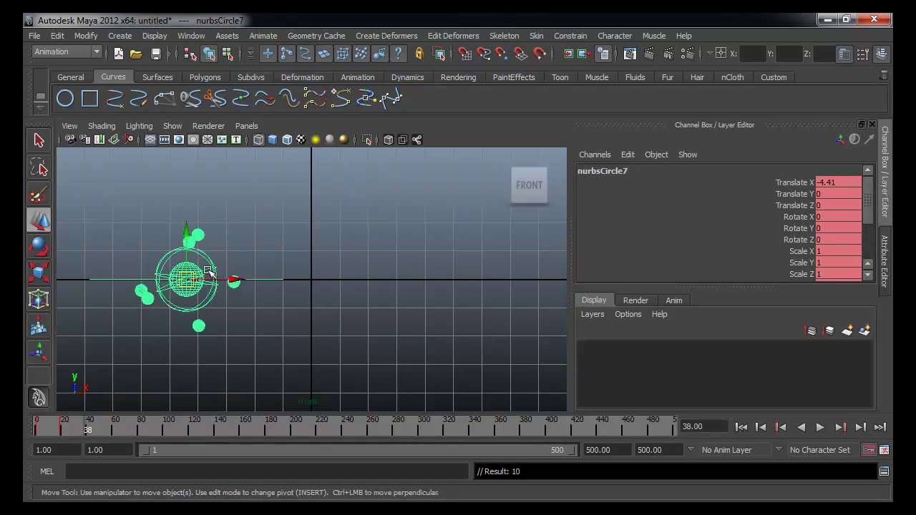
{"action": "left_click_drag", "start_coordinate": [190, 283], "coordinate": [311, 383]}
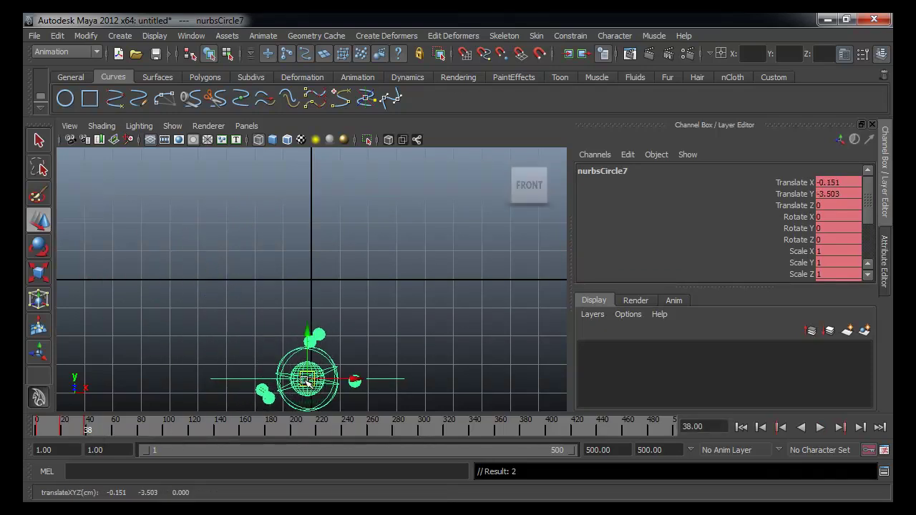
{"action": "key", "text": "alt+v"}
{"action": "key", "text": "alt+v"}
{"action": "left_click_drag", "start_coordinate": [310, 379], "coordinate": [451, 283]}
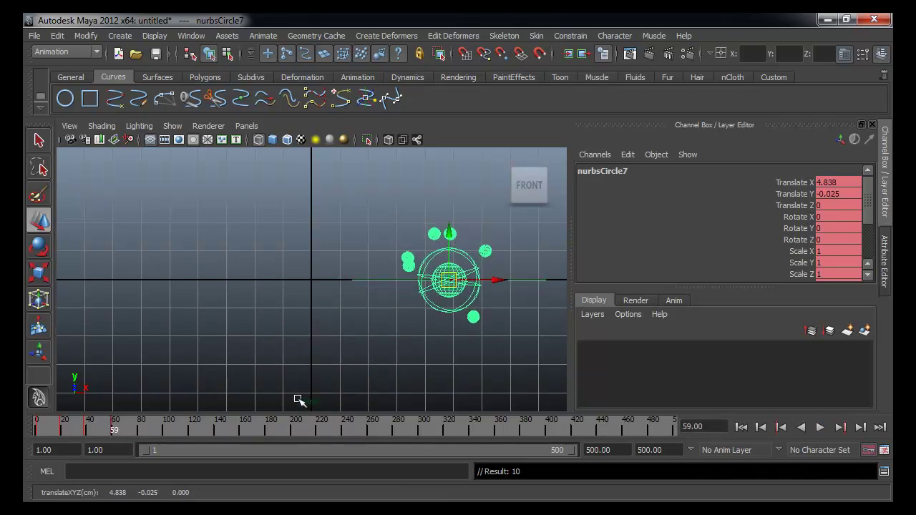
Step: Copy the large outer circle's keyframe from frame 1 and paste it at frame 80 to close the loop
{"action": "mouse_move", "coordinate": [60, 429]}
{"action": "left_mouse_down"}
{"action": "mouse_move", "coordinate": [27, 432]}
{"action": "mouse_move", "coordinate": [53, 431]}
{"action": "left_mouse_up"}
{"action": "left_click", "coordinate": [25, 433]}
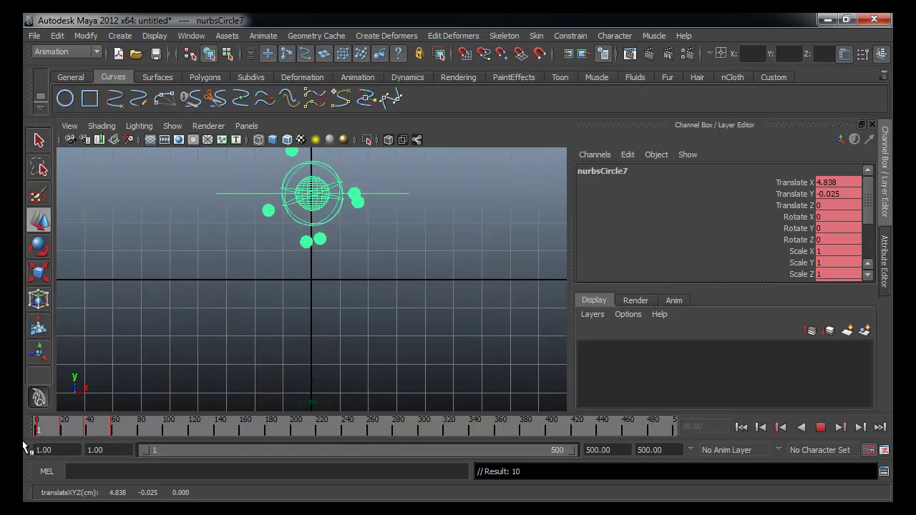
{"action": "right_click", "coordinate": [35, 426]}
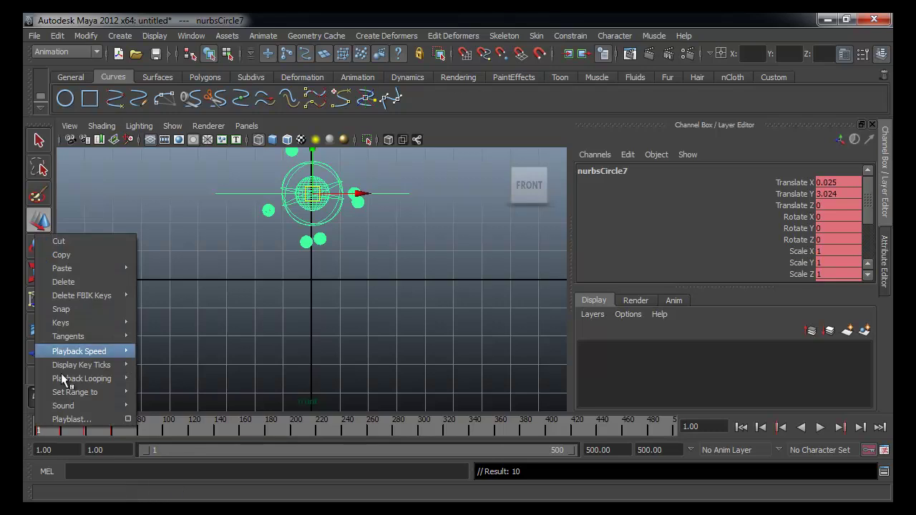
{"action": "left_click", "coordinate": [93, 254]}
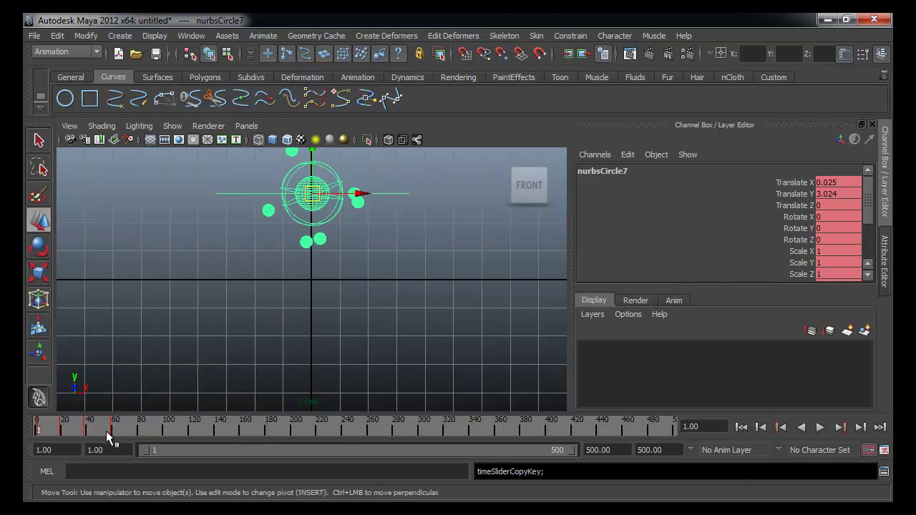
{"action": "left_click_drag", "start_coordinate": [113, 432], "coordinate": [133, 432]}
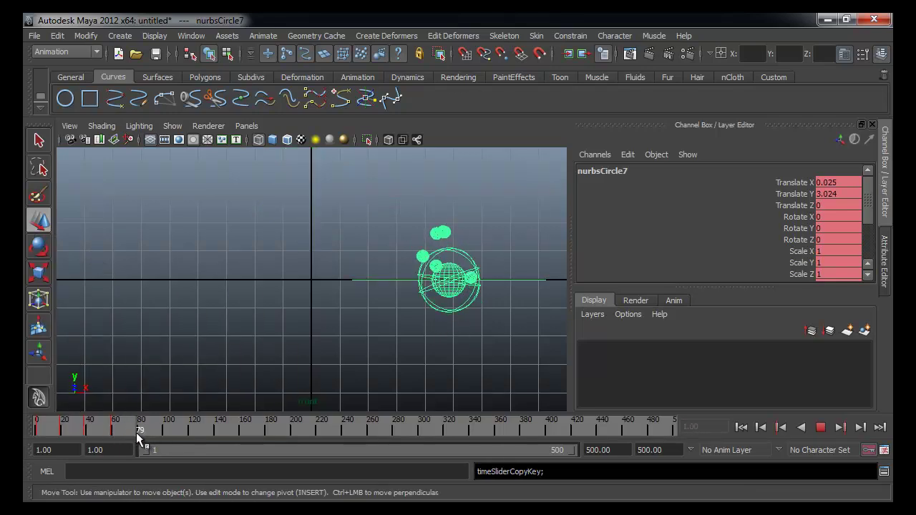
{"action": "left_click_drag", "start_coordinate": [137, 432], "coordinate": [137, 432]}
{"action": "right_click", "coordinate": [137, 432]}
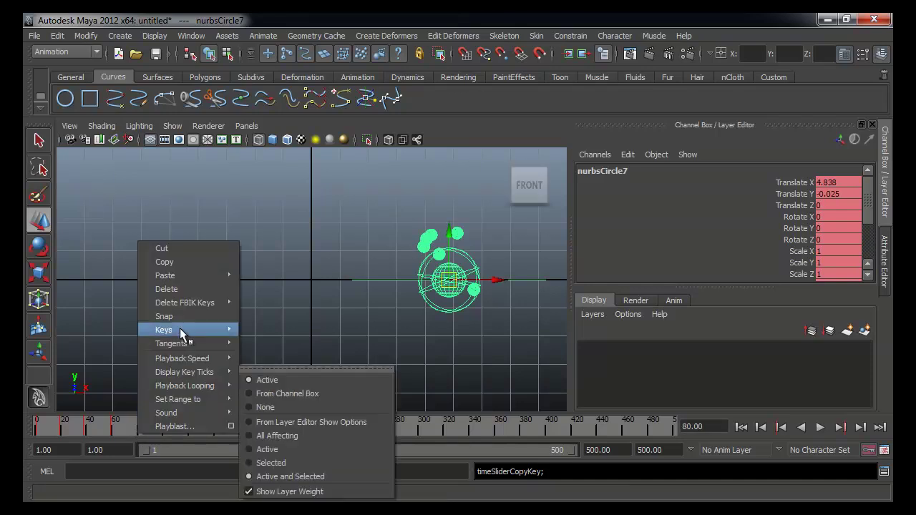
{"action": "mouse_move", "coordinate": [204, 275]}
{"action": "left_click", "coordinate": [249, 280]}
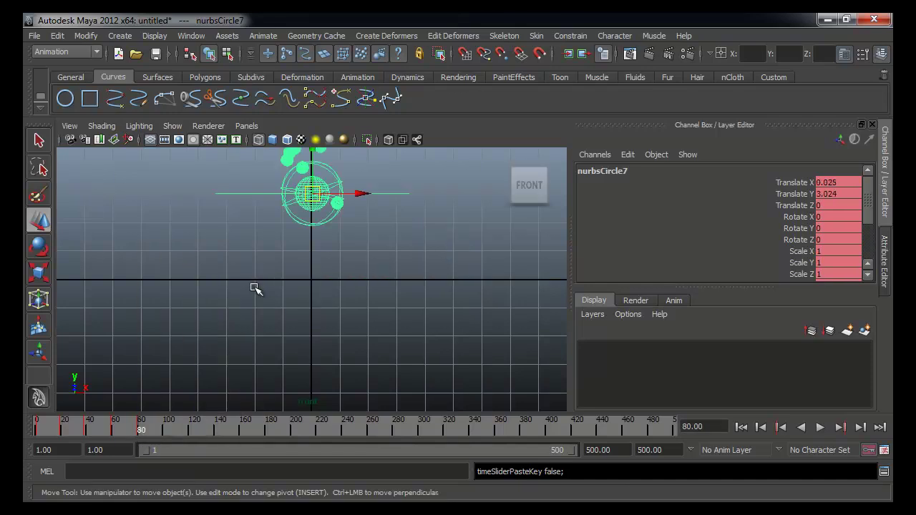
Step: Bring up the Graph Editor, select all animation curves of the large outer circle, and give them linear tangents
{"action": "mouse_move", "coordinate": [408, 345]}
{"action": "right_mouse_down", "text": "alt"}
{"action": "mouse_move", "coordinate": [362, 348]}
{"action": "mouse_move", "coordinate": [399, 339]}
{"action": "right_mouse_up", "text": "alt"}
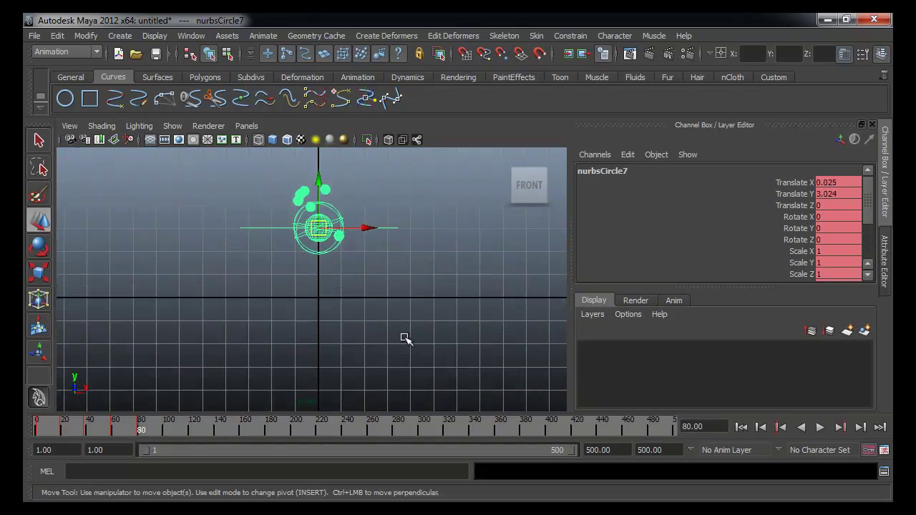
{"action": "left_click_drag", "start_coordinate": [25, 48], "coordinate": [431, 68]}
{"action": "right_click_drag", "start_coordinate": [551, 272], "coordinate": [542, 286], "text": "alt"}
{"action": "middle_click_drag", "start_coordinate": [553, 284], "coordinate": [515, 284], "text": "alt"}
{"action": "right_click_drag", "start_coordinate": [461, 287], "coordinate": [488, 295], "text": "alt"}
{"action": "middle_click_drag", "start_coordinate": [491, 306], "coordinate": [469, 279], "text": "alt"}
{"action": "right_click_drag", "start_coordinate": [471, 282], "coordinate": [460, 286], "text": "alt"}
{"action": "left_click_drag", "start_coordinate": [380, 298], "coordinate": [636, 443]}
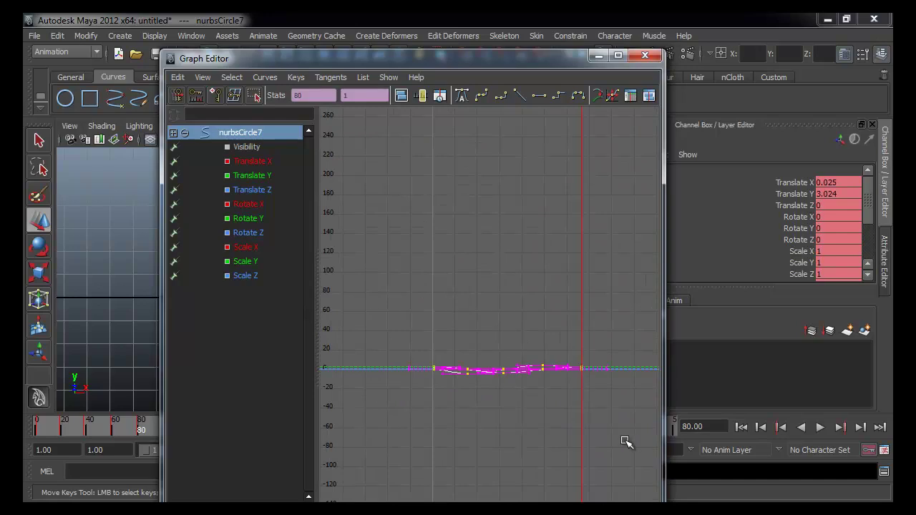
{"action": "left_click", "coordinate": [519, 96]}
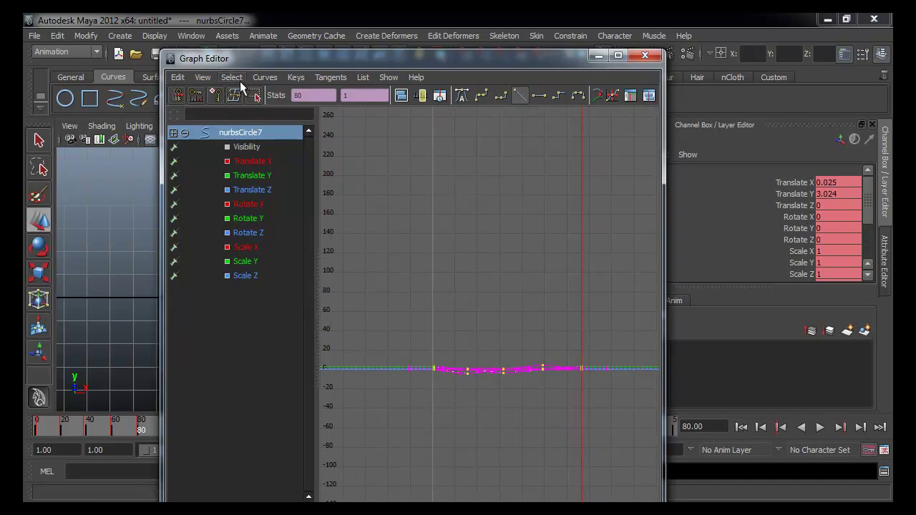
Step: Set the selected curves' post infinity to Cycle and move the Graph Editor out of the way
{"action": "left_click", "coordinate": [275, 78]}
{"action": "mouse_move", "coordinate": [289, 113]}
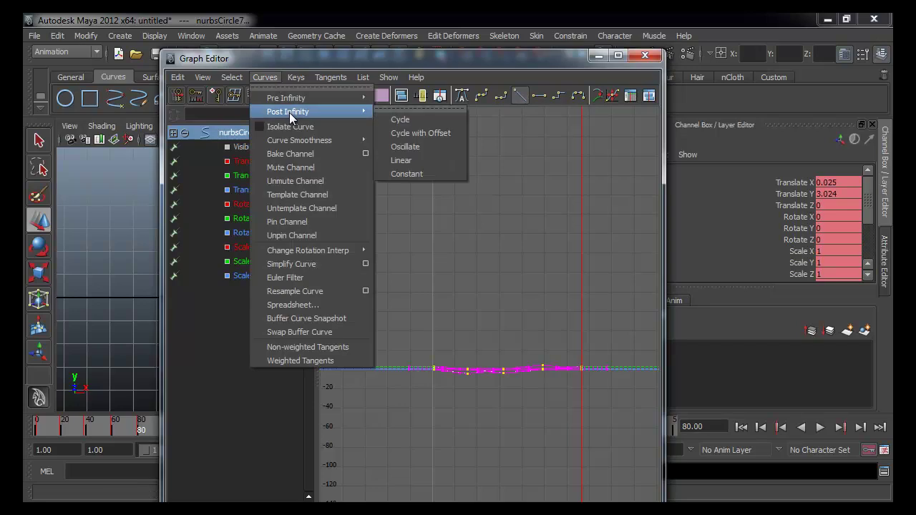
{"action": "left_click", "coordinate": [418, 121]}
{"action": "middle_click_drag", "start_coordinate": [577, 298], "coordinate": [555, 307], "text": "alt"}
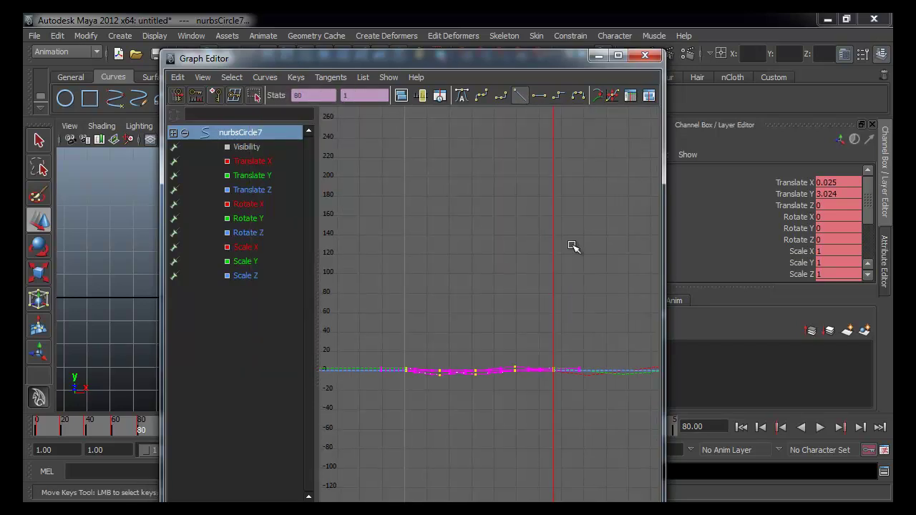
{"action": "left_click_drag", "start_coordinate": [552, 64], "coordinate": [24, 66]}
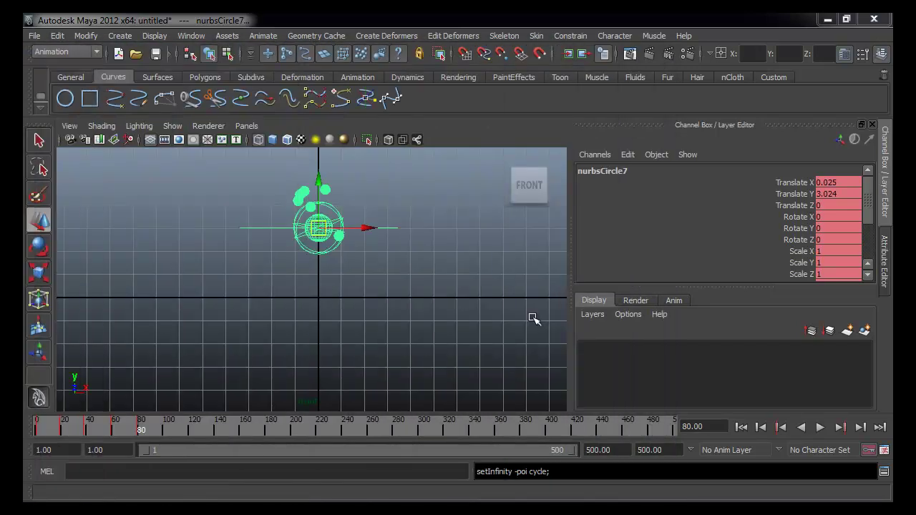
Step: Deselect everything, play the animation from the start, stop it, and reselect the large outer circle
{"action": "left_click", "coordinate": [446, 297]}
{"action": "middle_click_drag", "start_coordinate": [446, 297], "coordinate": [440, 320], "text": "alt"}
{"action": "left_click", "coordinate": [742, 428]}
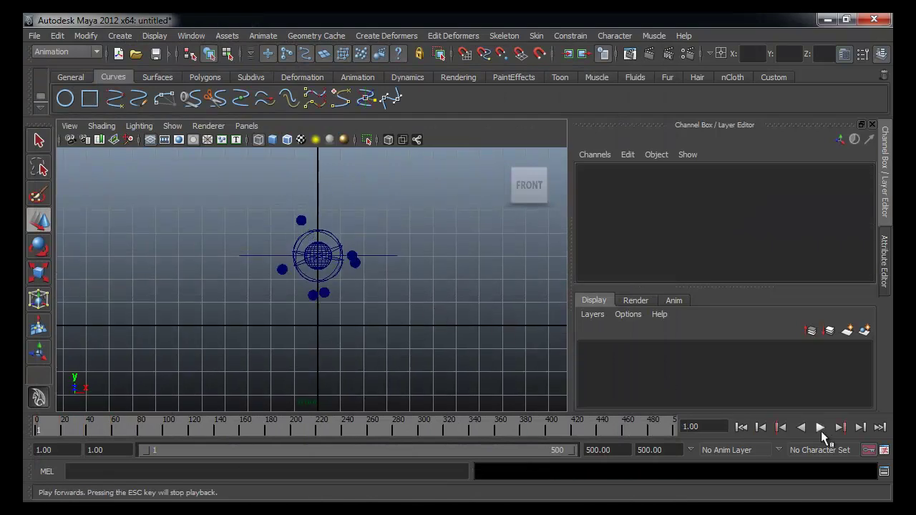
{"action": "left_click", "coordinate": [821, 428]}
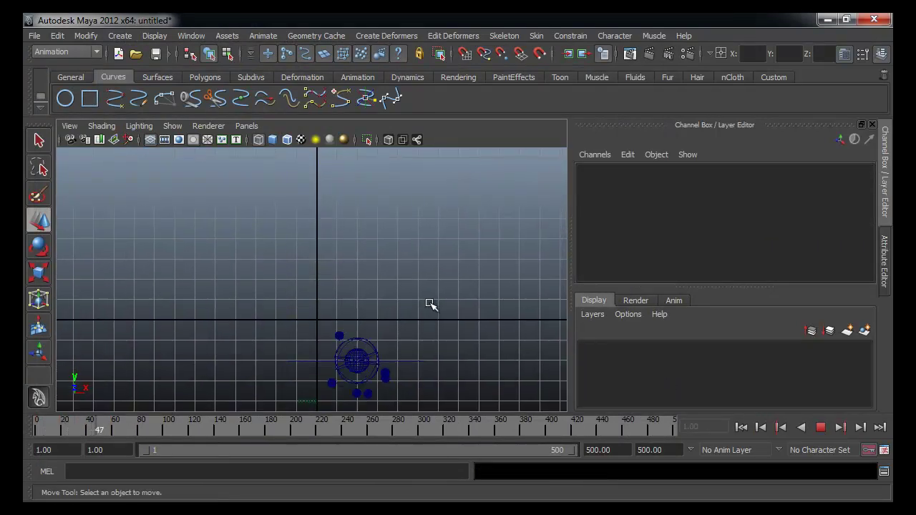
{"action": "middle_click_drag", "start_coordinate": [429, 303], "coordinate": [418, 267], "text": "alt"}
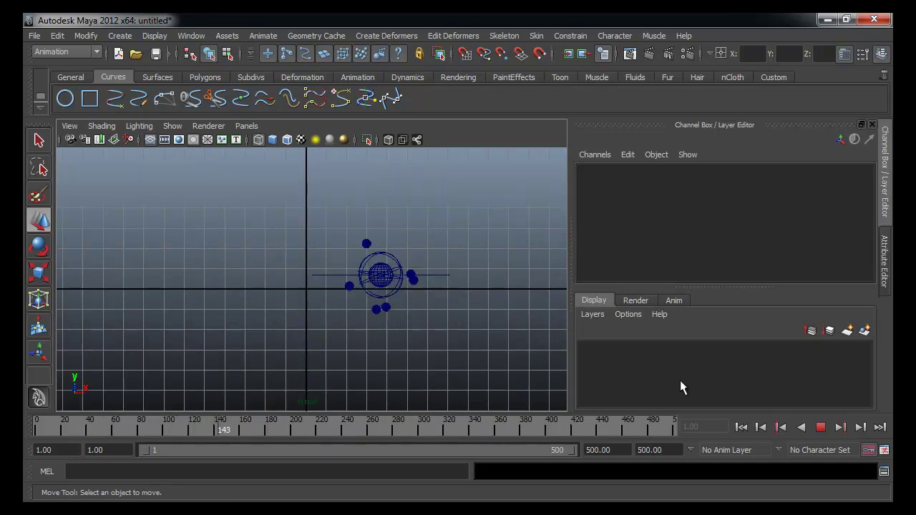
{"action": "left_click", "coordinate": [822, 428]}
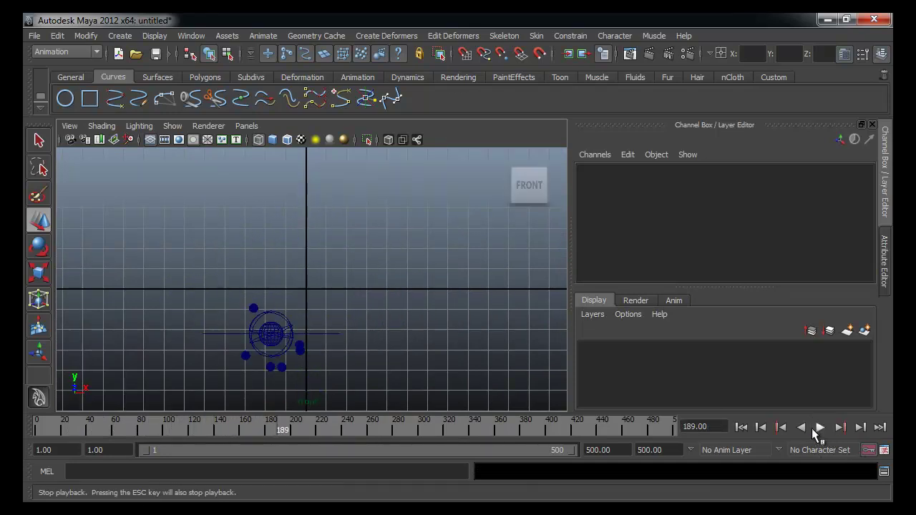
{"action": "left_click_drag", "start_coordinate": [340, 320], "coordinate": [351, 348]}
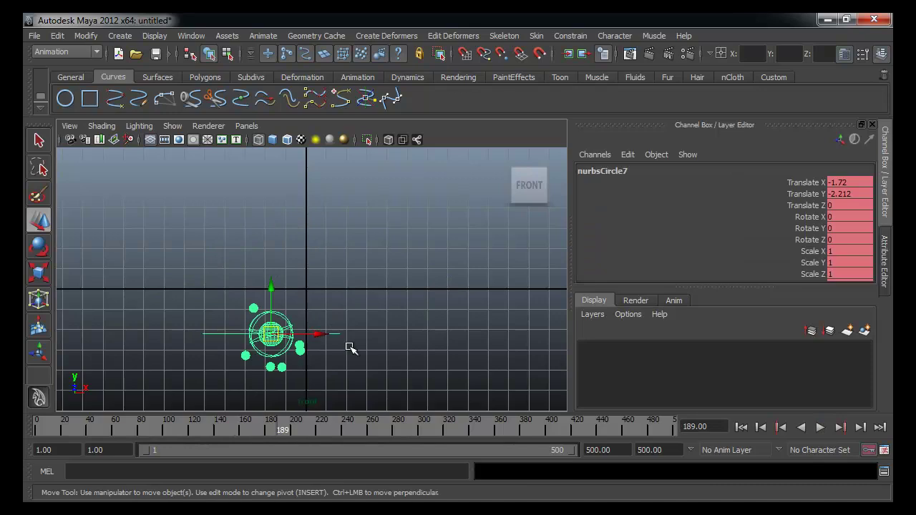
Step: Go to frame 9 and move the large outer circle outward to key a rounder path between frames 1 and 20
{"action": "left_click", "coordinate": [741, 432]}
{"action": "right_click_drag", "start_coordinate": [313, 282], "coordinate": [445, 314], "text": "alt"}
{"action": "middle_click_drag", "start_coordinate": [388, 302], "coordinate": [473, 352], "text": "alt"}
{"action": "key", "text": "alt+v"}
{"action": "key", "text": "alt+v"}
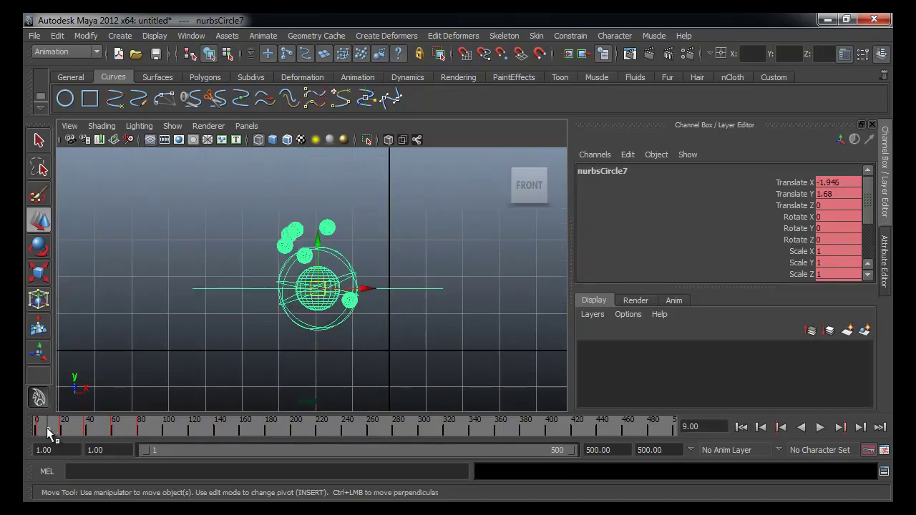
{"action": "left_click_drag", "start_coordinate": [322, 293], "coordinate": [273, 270]}
Step: Key the large outer circle farther outward midway between frames 20 and 40, and again midway between frames 40 and 60
{"action": "left_click_drag", "start_coordinate": [75, 428], "coordinate": [75, 428]}
{"action": "middle_click_drag", "start_coordinate": [252, 347], "coordinate": [254, 202], "text": "alt"}
{"action": "left_click_drag", "start_coordinate": [337, 291], "coordinate": [292, 319]}
{"action": "left_click", "coordinate": [101, 428]}
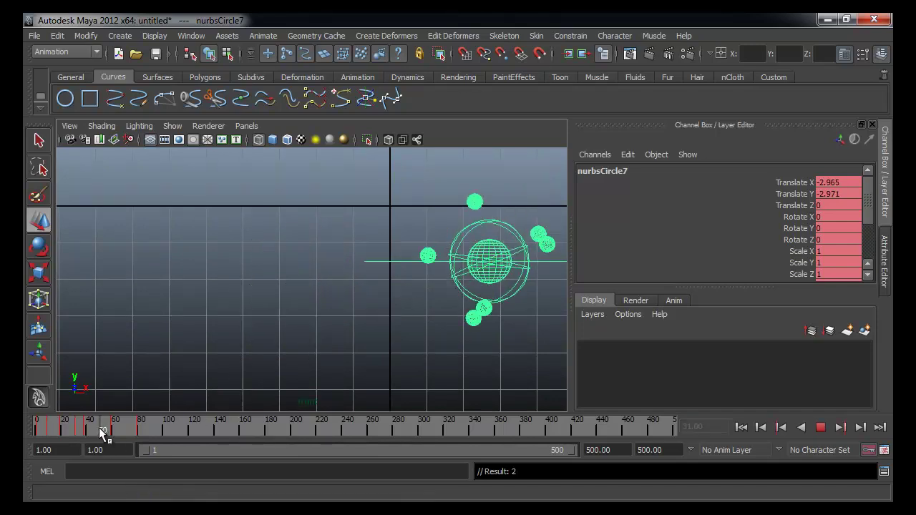
{"action": "middle_click_drag", "start_coordinate": [333, 358], "coordinate": [277, 374], "text": "alt"}
{"action": "left_click_drag", "start_coordinate": [439, 263], "coordinate": [472, 287]}
Step: Midway between the keys at frames 60 and 80, move the large outer circle outward to round off its path
{"action": "left_click_drag", "start_coordinate": [132, 429], "coordinate": [124, 428]}
{"action": "middle_click_drag", "start_coordinate": [355, 274], "coordinate": [249, 398], "text": "alt"}
{"action": "left_click_drag", "start_coordinate": [325, 283], "coordinate": [348, 267]}
{"action": "right_click_drag", "start_coordinate": [348, 266], "coordinate": [206, 322], "text": "alt"}
{"action": "middle_click_drag", "start_coordinate": [206, 322], "coordinate": [286, 309], "text": "alt"}
Step: Play the animation from the first frame to check the rounded path, stop it, and return to frame 1
{"action": "left_click", "coordinate": [741, 428]}
{"action": "left_click", "coordinate": [820, 427]}
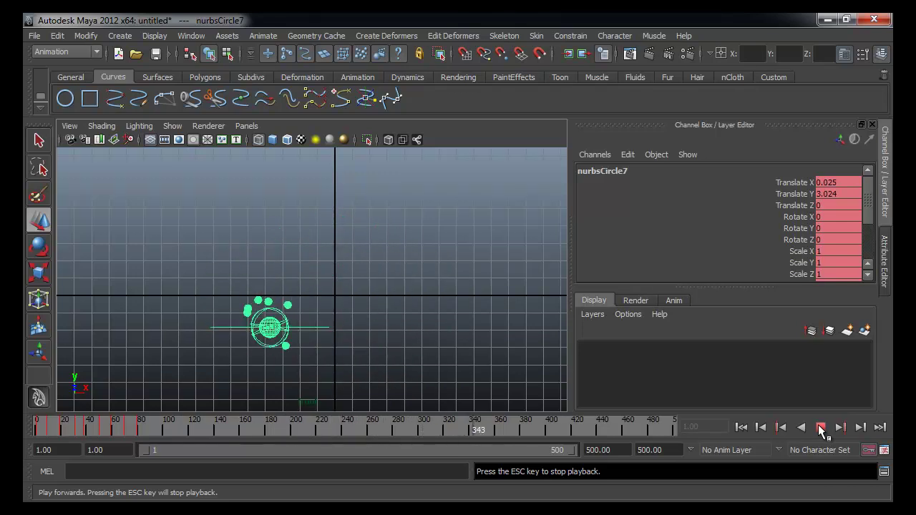
{"action": "left_click", "coordinate": [821, 427]}
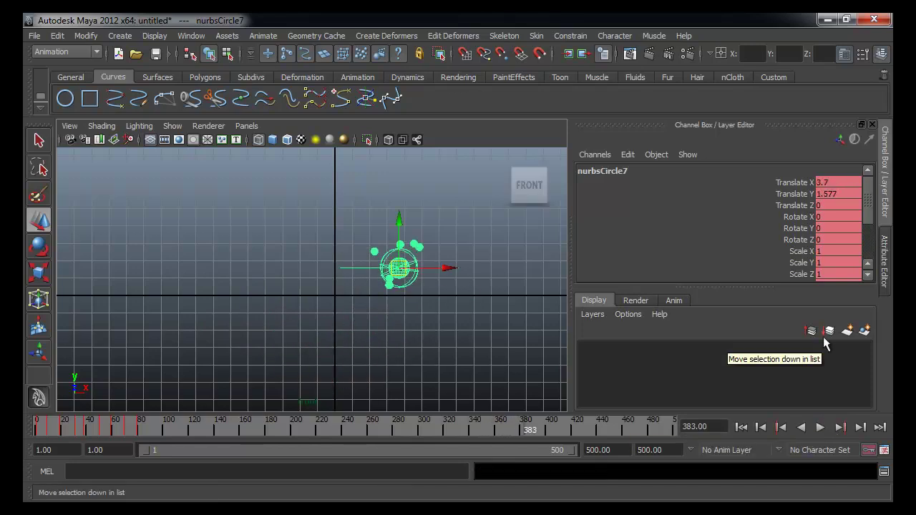
{"action": "left_click", "coordinate": [745, 427]}
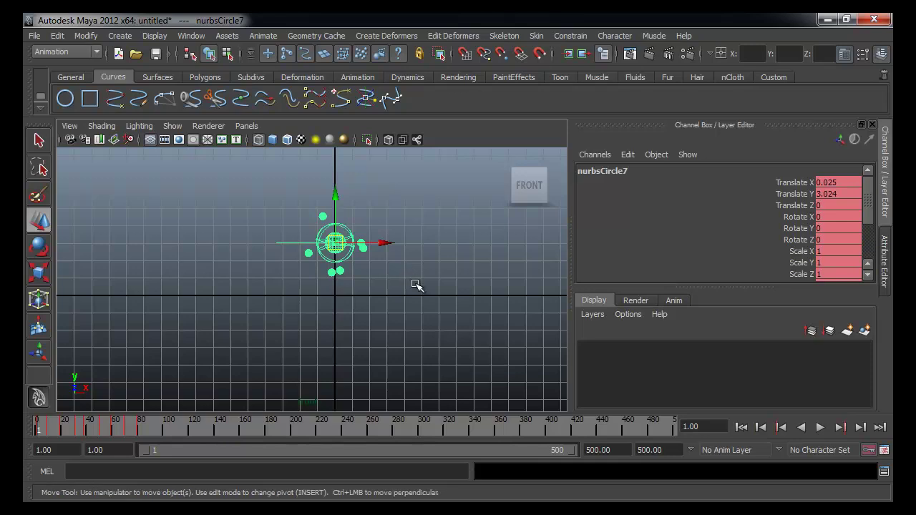
Step: Create a NURBS circle at the origin, scale it uniformly to about 5.36, and freeze its transformations
{"action": "left_click", "coordinate": [65, 99]}
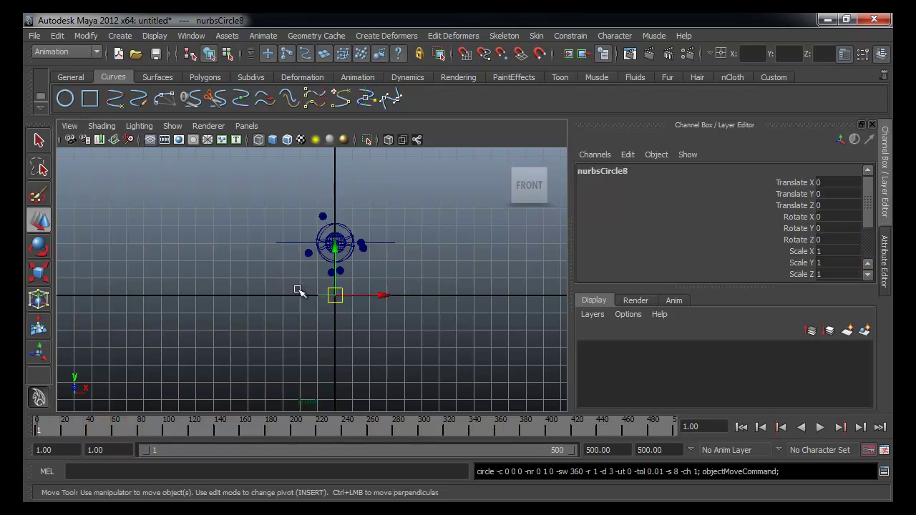
{"action": "key", "text": "r"}
{"action": "left_click_drag", "start_coordinate": [336, 296], "coordinate": [514, 293]}
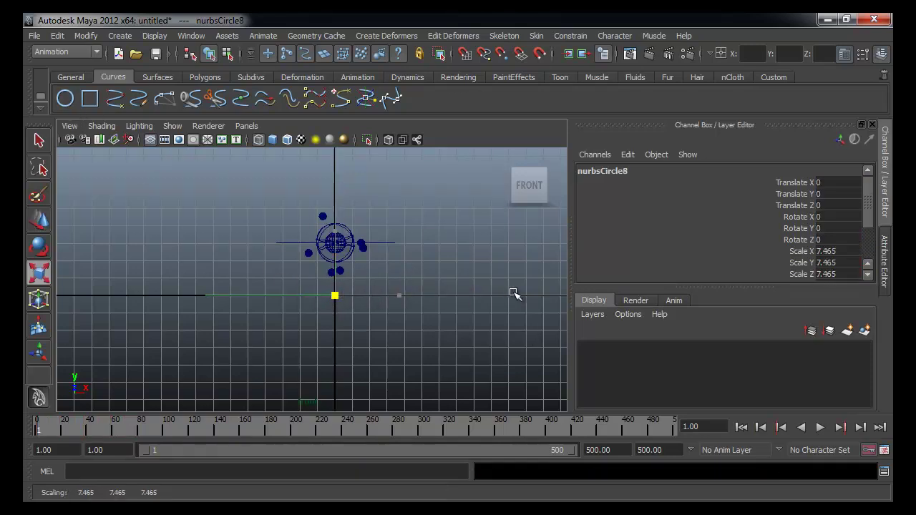
{"action": "left_click", "coordinate": [85, 35]}
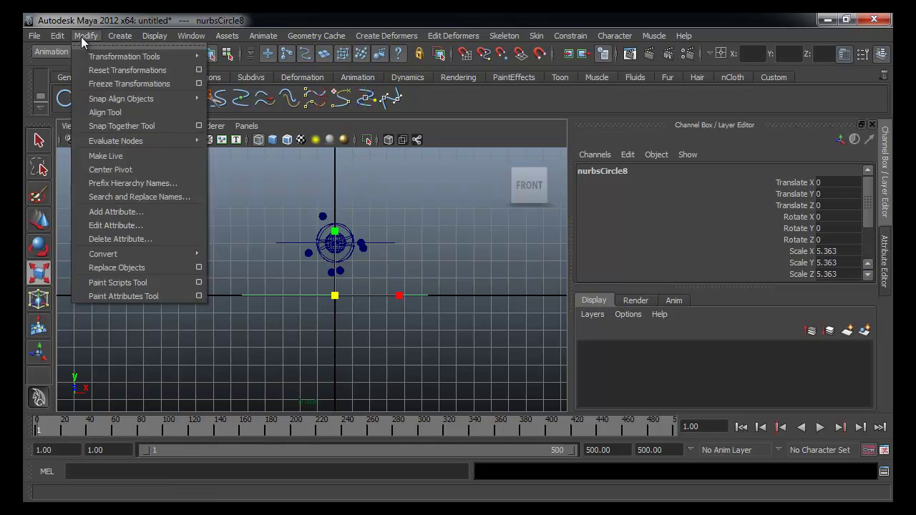
{"action": "left_click", "coordinate": [108, 82]}
Step: Parent the animated outer circle to the new circle at the origin, and leave only that parent circle selected
{"action": "left_click", "coordinate": [348, 210]}
{"action": "left_click", "coordinate": [393, 240]}
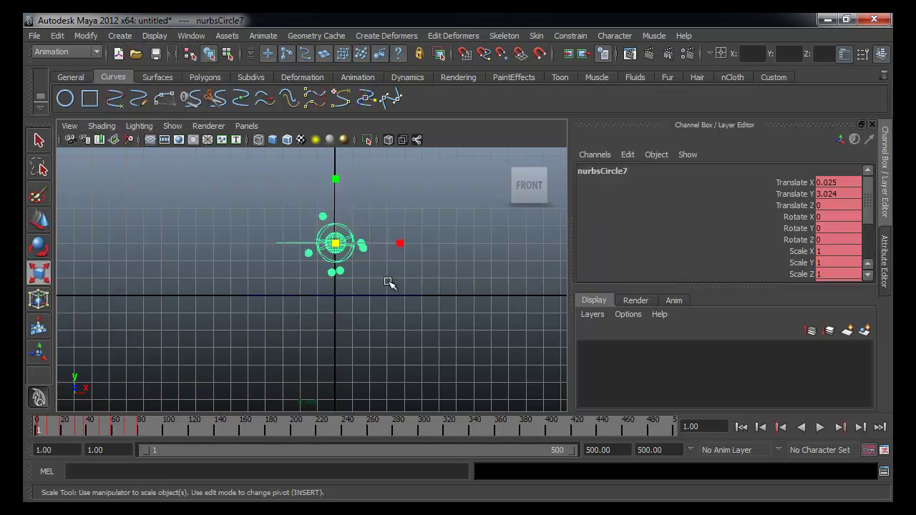
{"action": "key", "text": "p"}
{"action": "left_click", "coordinate": [453, 283]}
{"action": "left_click", "coordinate": [420, 296]}
Step: Play the animation of the parented setup in the perspective view and stop it
{"action": "key", "text": "space"}
{"action": "key", "text": "space"}
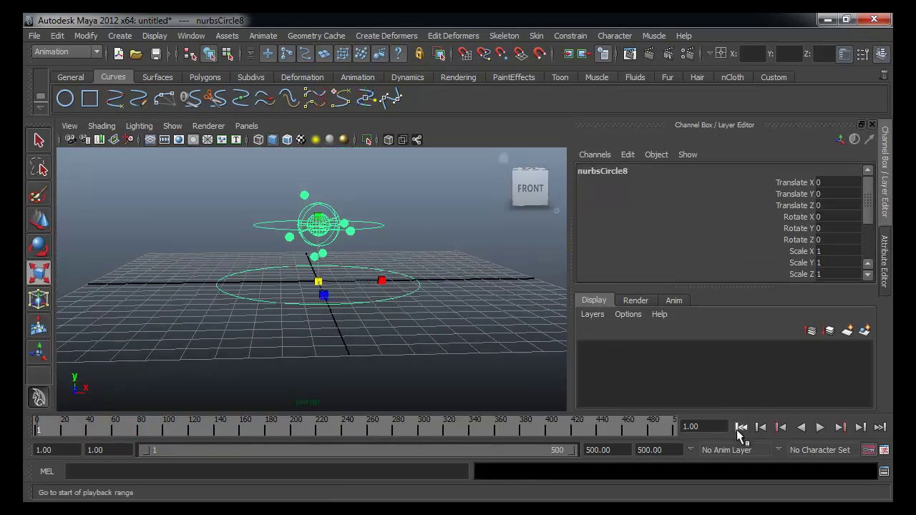
{"action": "left_click", "coordinate": [821, 428]}
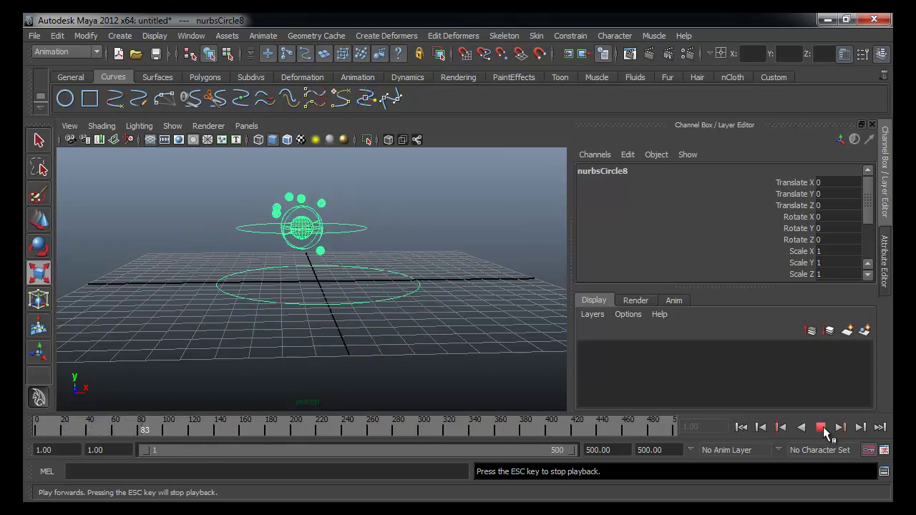
{"action": "left_click", "coordinate": [821, 428]}
Step: Move the new parent circle with its whole setup along X to about -9.04
{"action": "left_click", "coordinate": [492, 309]}
{"action": "left_click", "coordinate": [408, 292]}
{"action": "right_click_drag", "start_coordinate": [408, 293], "coordinate": [354, 313], "text": "alt"}
{"action": "key", "text": "w"}
{"action": "left_click_drag", "start_coordinate": [366, 280], "coordinate": [272, 282]}
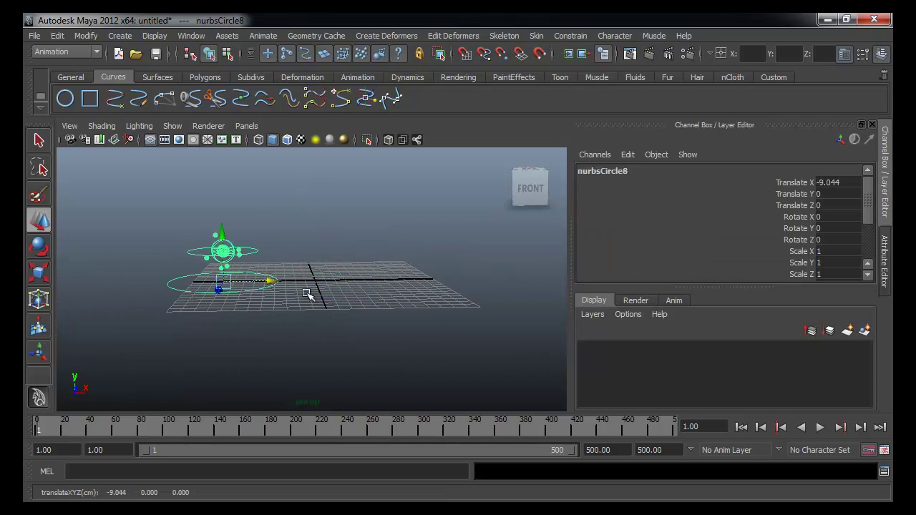
Step: Make one copy of the parent circle using Duplicate Special with Duplicate input graph, and move it along X to the grid's centre
{"action": "left_click", "coordinate": [59, 36]}
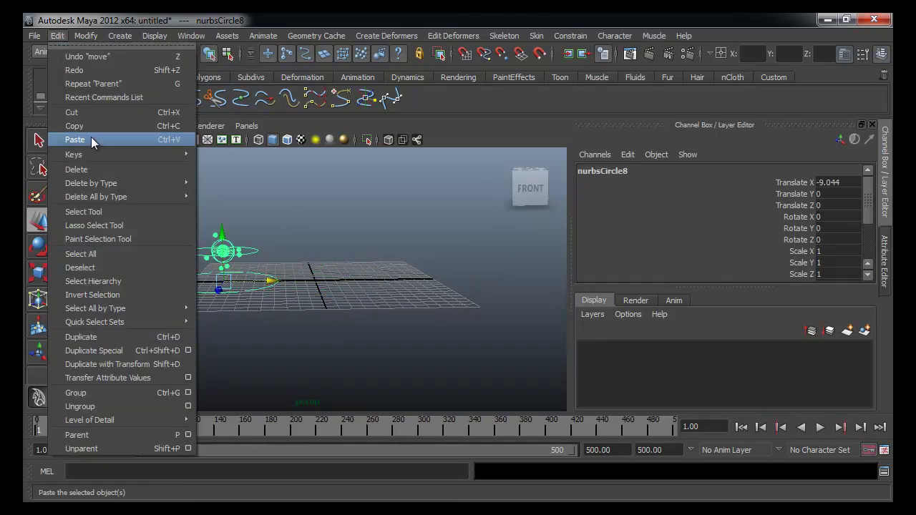
{"action": "left_click", "coordinate": [185, 351]}
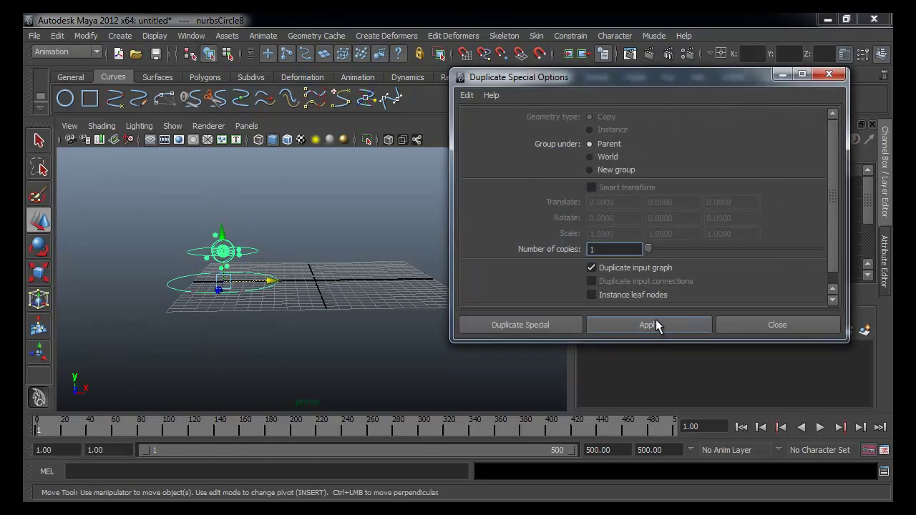
{"action": "left_click", "coordinate": [656, 322]}
{"action": "left_click_drag", "start_coordinate": [273, 277], "coordinate": [367, 283]}
{"action": "middle_click_drag", "start_coordinate": [332, 301], "coordinate": [293, 306], "text": "alt"}
Step: Duplicate the copied setup once more, move it farther along positive X to form a row of three, and play the animation
{"action": "left_click", "coordinate": [609, 328]}
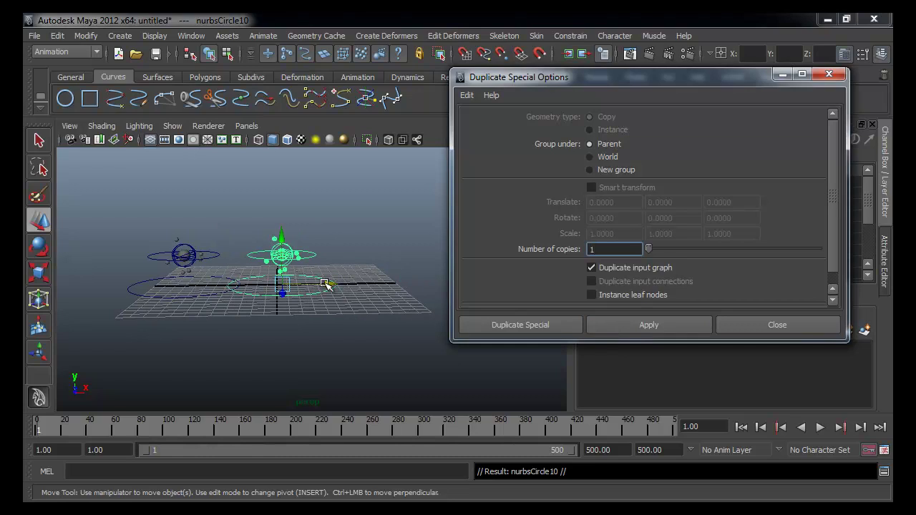
{"action": "left_click_drag", "start_coordinate": [326, 283], "coordinate": [421, 285]}
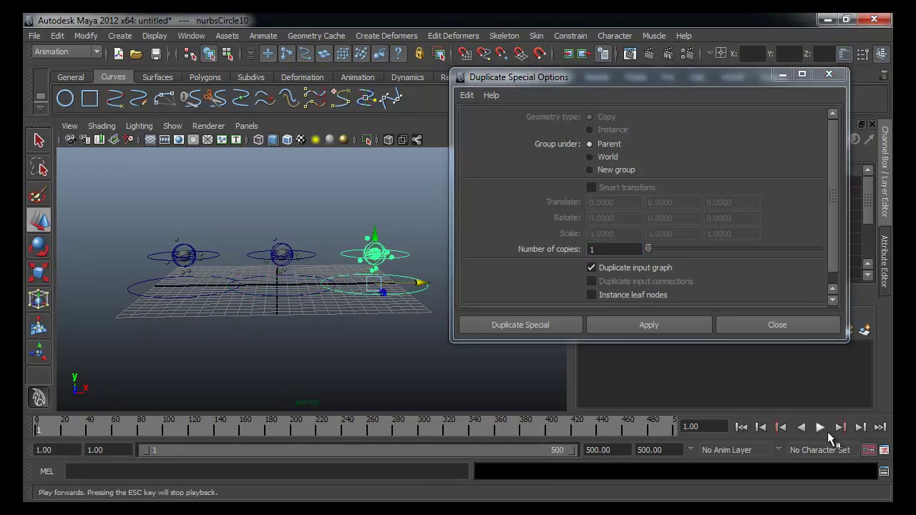
{"action": "left_click", "coordinate": [818, 429]}
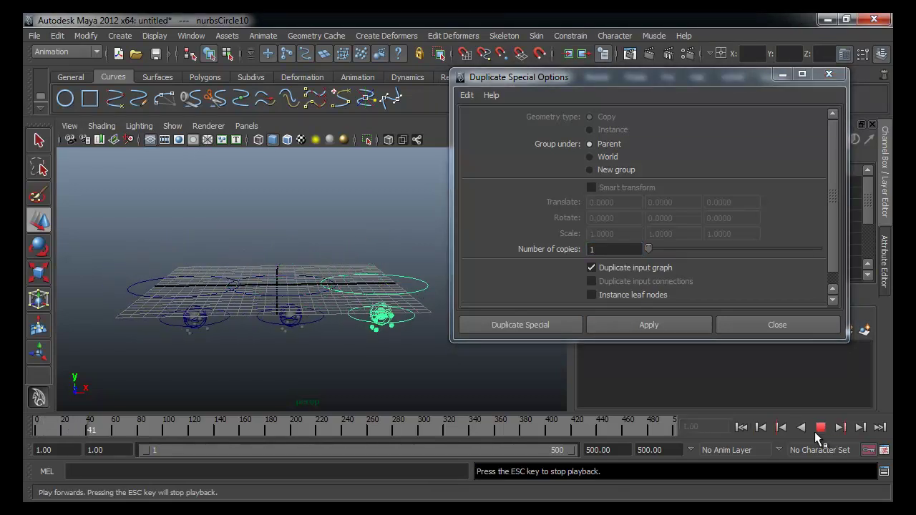
{"action": "left_click", "coordinate": [816, 430]}
Step: Rotate the middle setup's parent circle about 40° around Z and move it along X to about -4.5
{"action": "left_click", "coordinate": [308, 287]}
{"action": "key", "text": "e"}
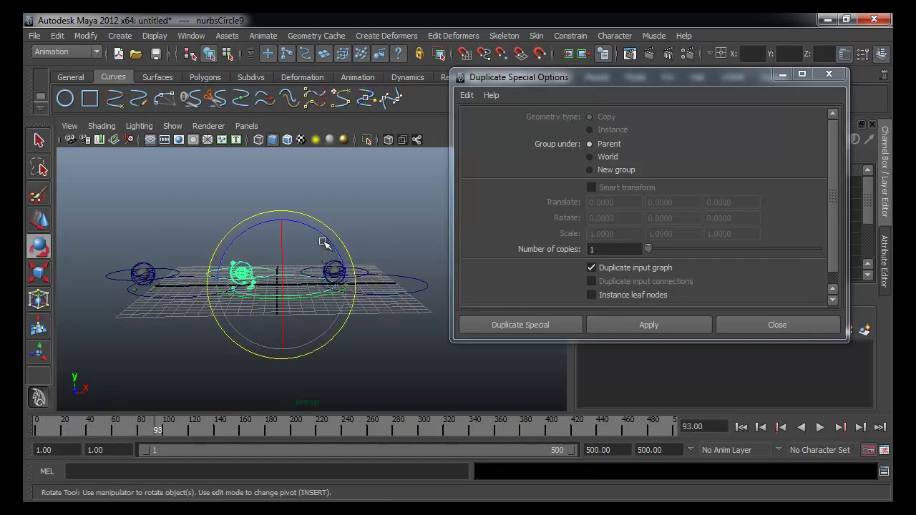
{"action": "left_click_drag", "start_coordinate": [310, 226], "coordinate": [265, 219]}
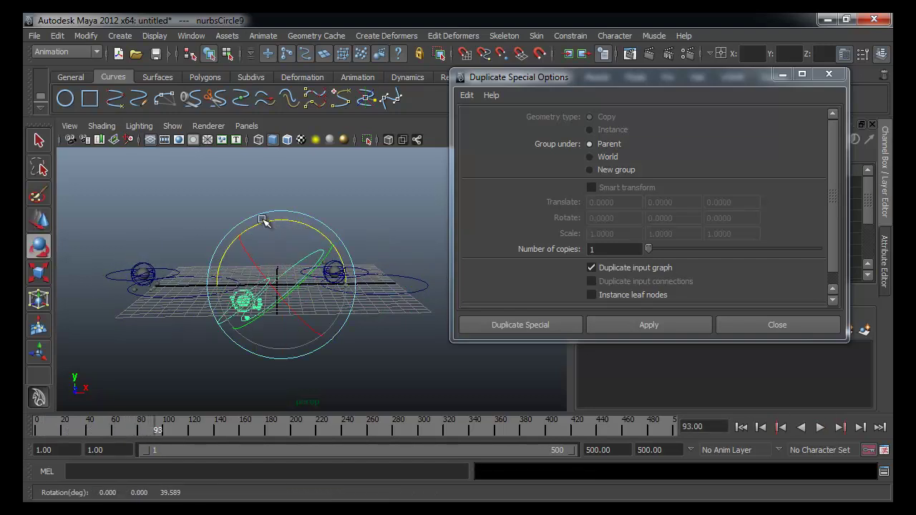
{"action": "key", "text": "w"}
{"action": "left_click_drag", "start_coordinate": [313, 283], "coordinate": [269, 283]}
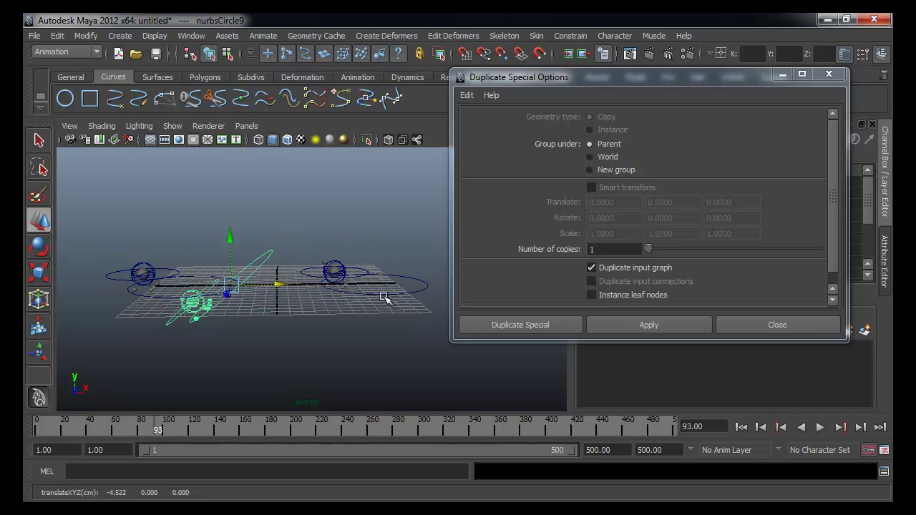
Step: Rotate the third setup's parent circle about 51° around X, and move it to about X -0.02 and Y 2.2
{"action": "left_click_drag", "start_coordinate": [398, 284], "coordinate": [412, 301]}
{"action": "left_click_drag", "start_coordinate": [394, 245], "coordinate": [391, 334], "text": "alt"}
{"action": "key", "text": "e"}
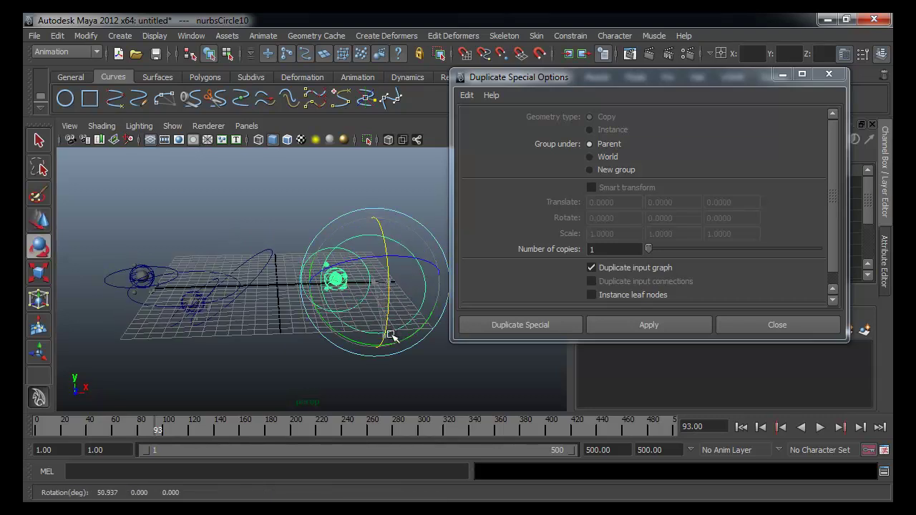
{"action": "key", "text": "w"}
{"action": "left_click_drag", "start_coordinate": [410, 279], "coordinate": [333, 286]}
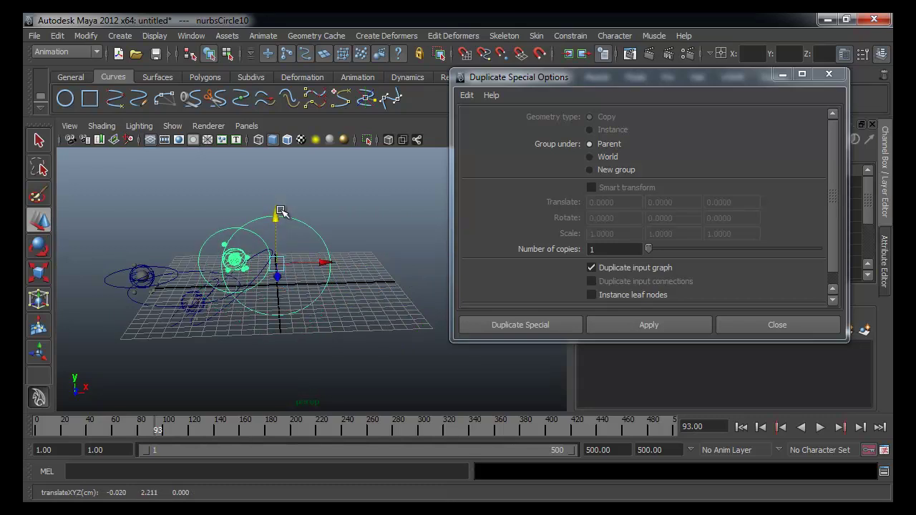
Step: Play the animation of all three setups, inspect their motion from several angles, and stop it
{"action": "left_click_drag", "start_coordinate": [239, 342], "coordinate": [266, 342], "text": "alt"}
{"action": "middle_click_drag", "start_coordinate": [283, 346], "coordinate": [295, 341], "text": "alt"}
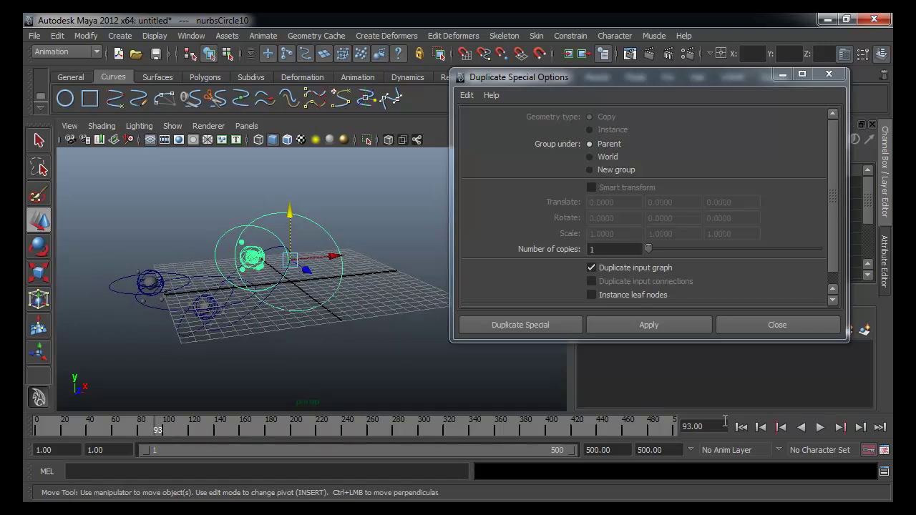
{"action": "left_click", "coordinate": [820, 427]}
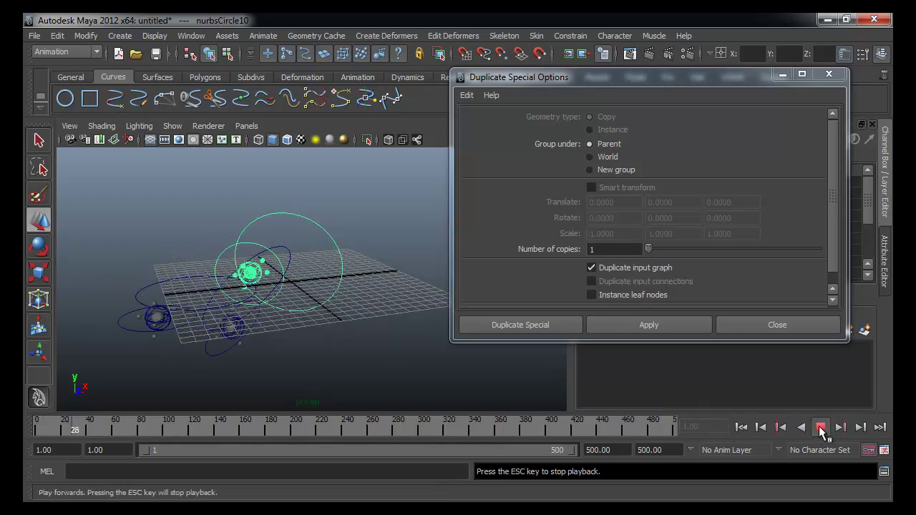
{"action": "left_click_drag", "start_coordinate": [293, 297], "coordinate": [221, 307], "text": "alt"}
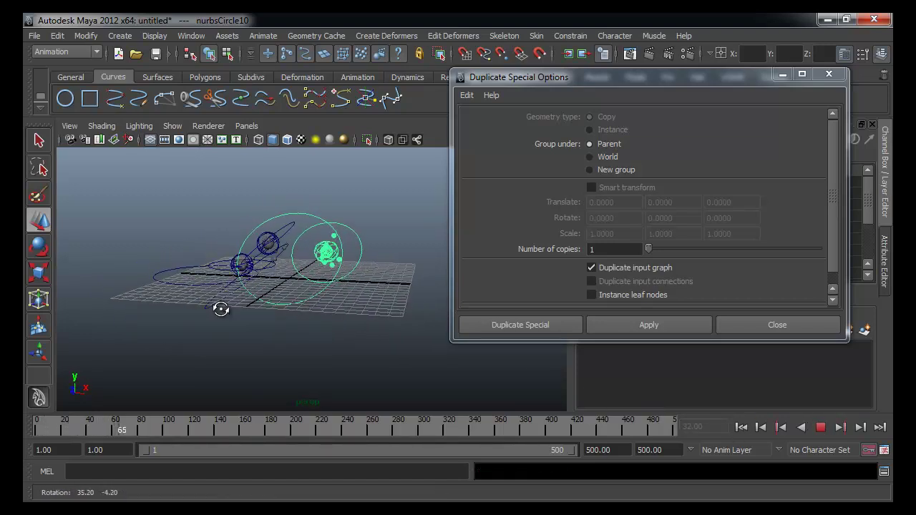
{"action": "left_click_drag", "start_coordinate": [250, 346], "coordinate": [363, 355], "text": "alt"}
{"action": "right_click_drag", "start_coordinate": [363, 355], "coordinate": [381, 335], "text": "alt"}
{"action": "middle_click_drag", "start_coordinate": [381, 335], "coordinate": [392, 341], "text": "alt"}
{"action": "left_click_drag", "start_coordinate": [391, 340], "coordinate": [356, 350], "text": "alt"}
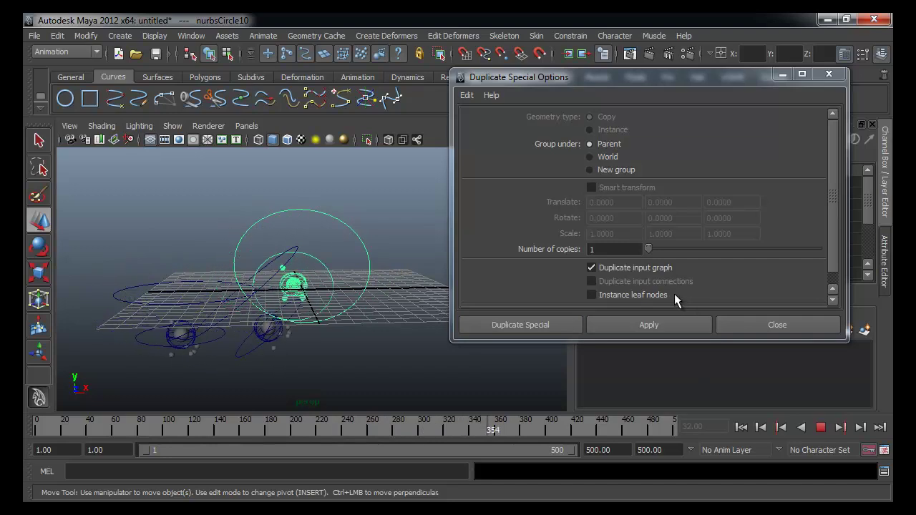
{"action": "left_click", "coordinate": [821, 428]}
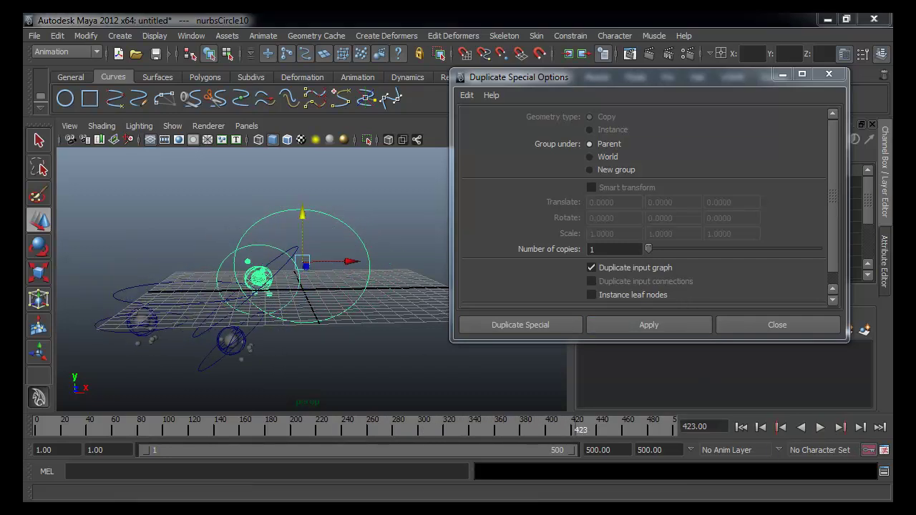